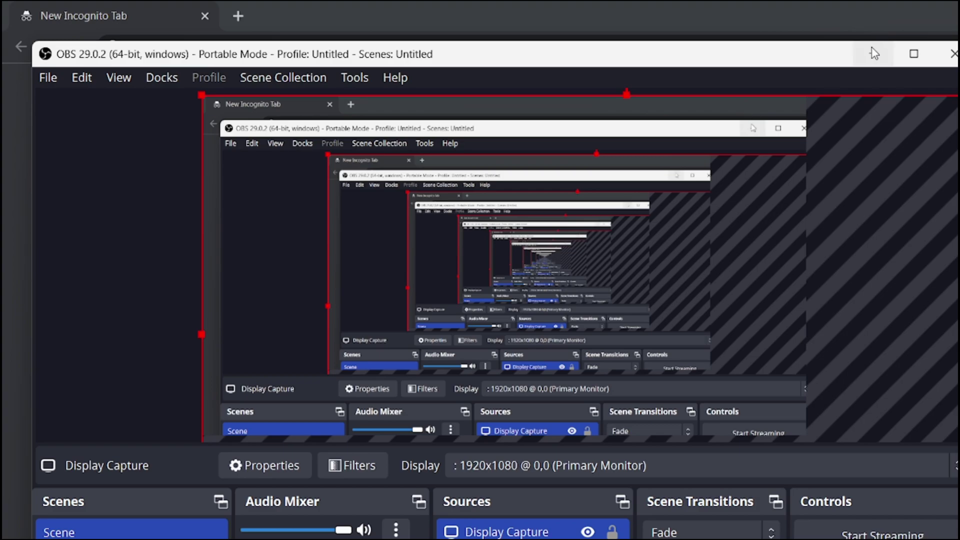
Step: Minimize the OBS and browser windows to reach the desktop, and refresh it several times
left_click(873, 54)
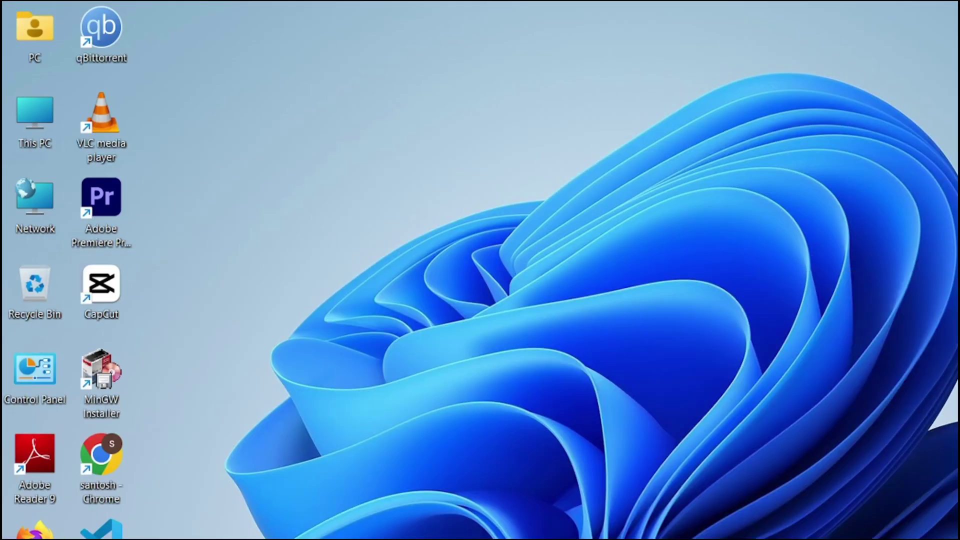
right_click(775, 5)
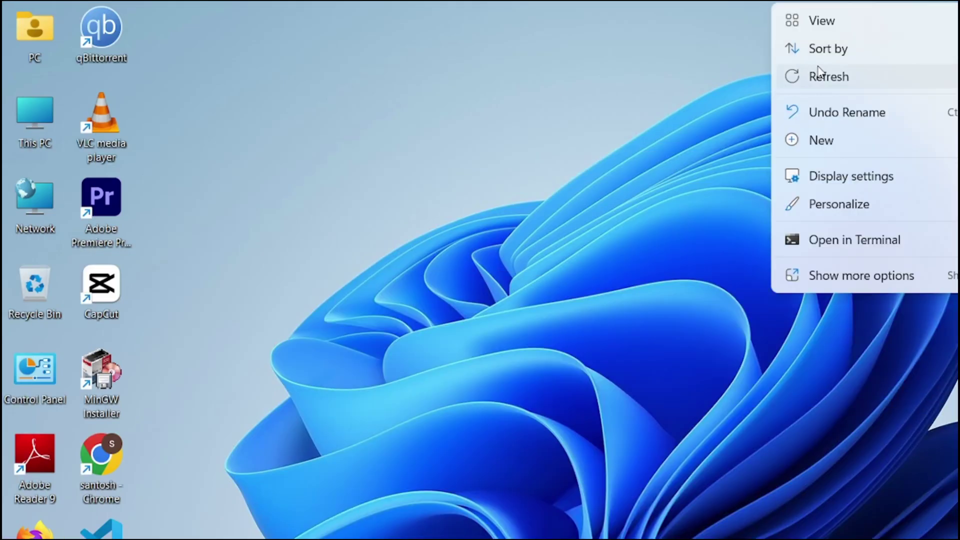
left_click(818, 75)
right_click(820, 66)
left_click(840, 136)
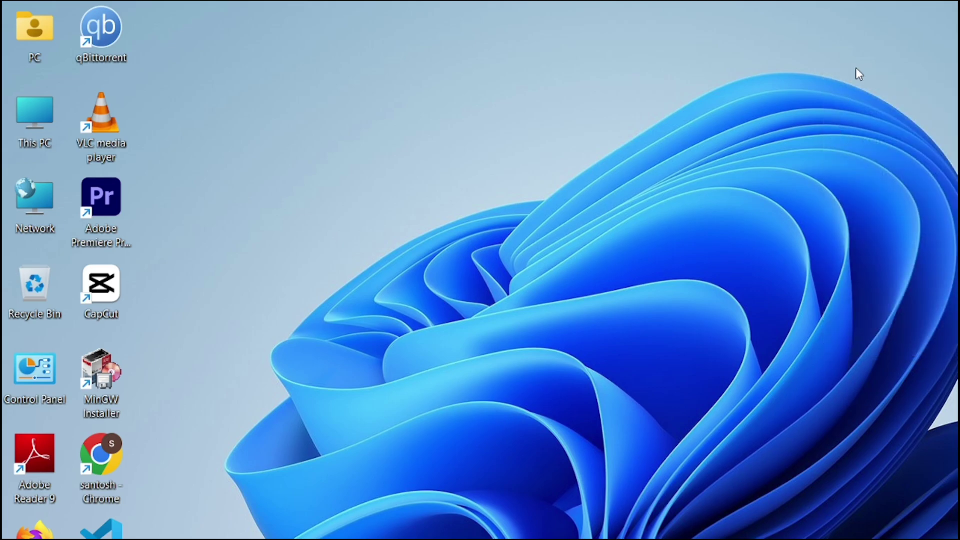
right_click(857, 70)
left_click(870, 143)
right_click(896, 77)
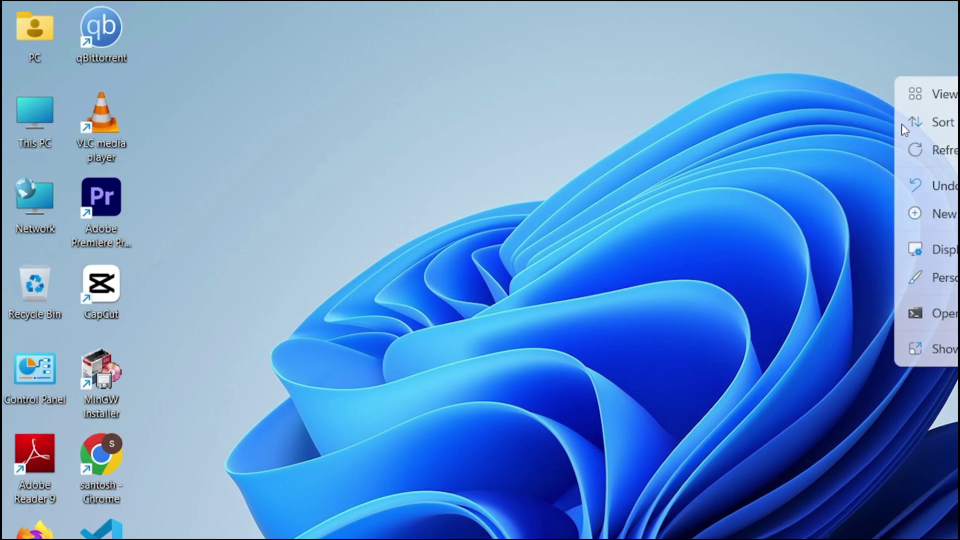
left_click(907, 150)
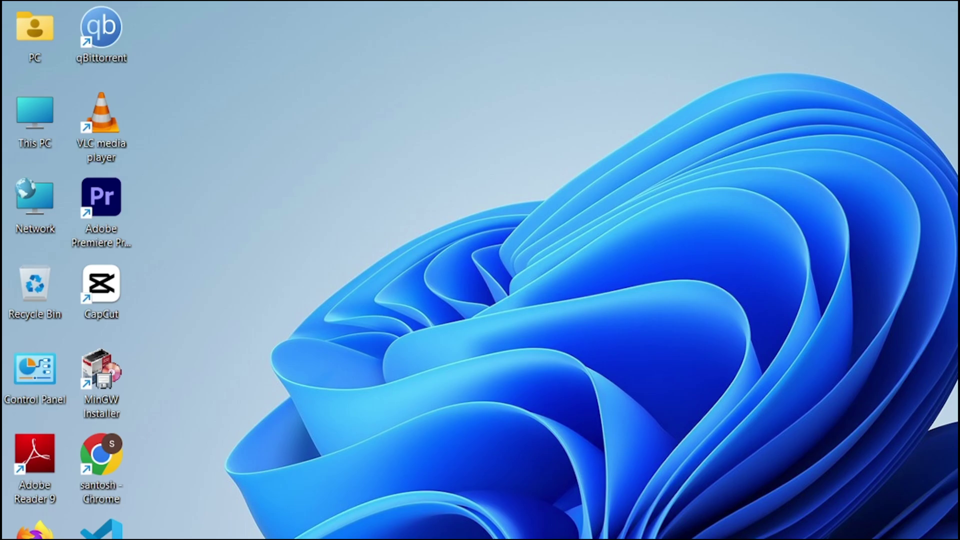
Step: View the computer's drives under This PC in File Explorer, and close the window
key("super+e")
key("super+e")
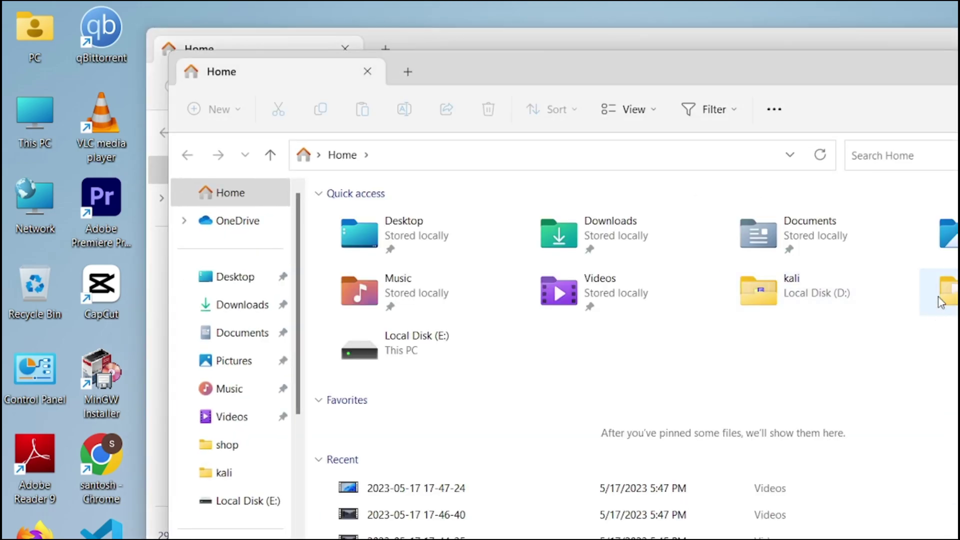
key("alt+F4")
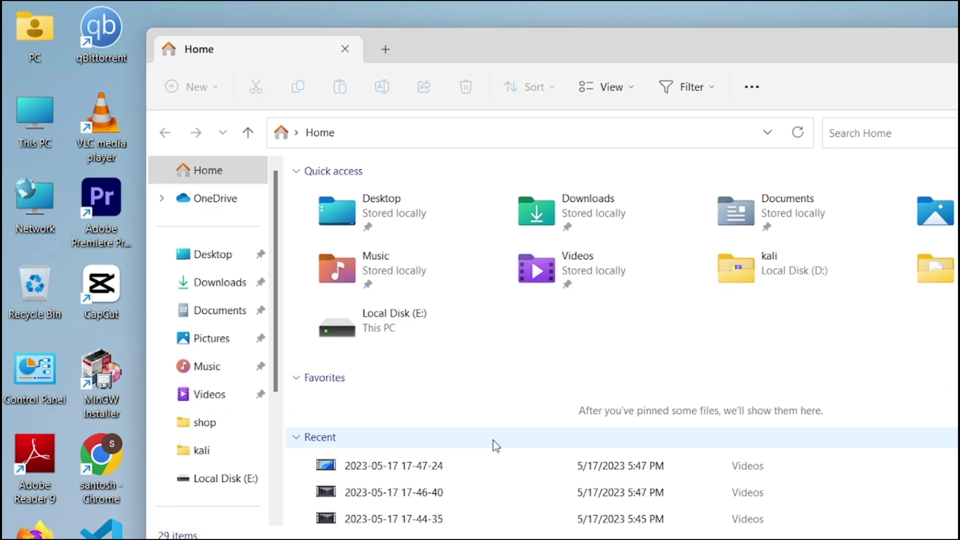
scroll(268, 484, "down", 3)
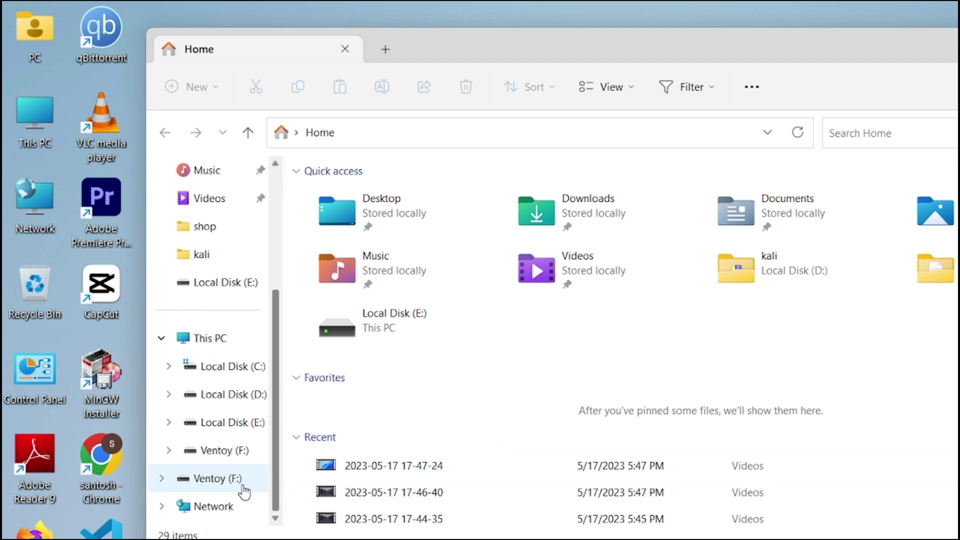
left_click(226, 350)
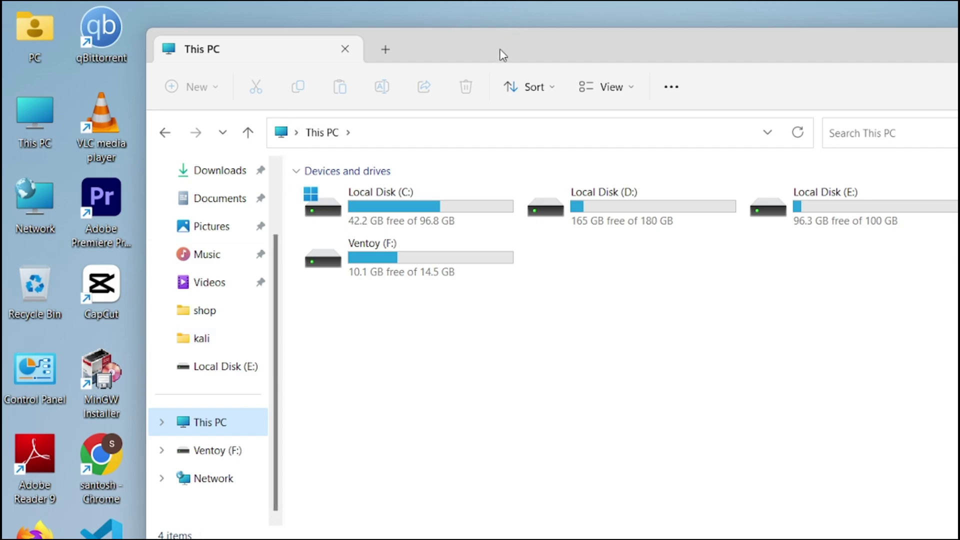
left_click_drag(499, 56, 538, 144)
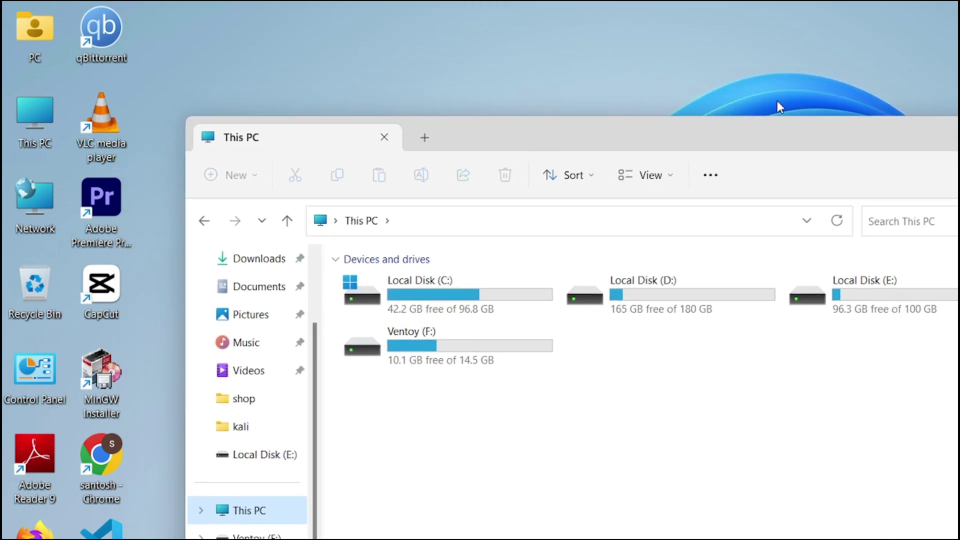
key("alt+F4")
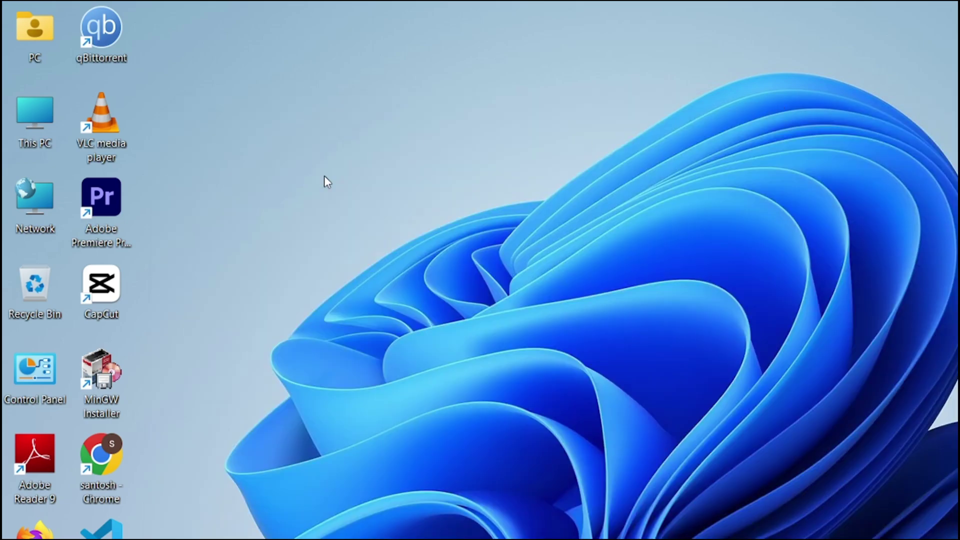
Step: Open Computer Management from This PC and display Disk Management
right_click(50, 112)
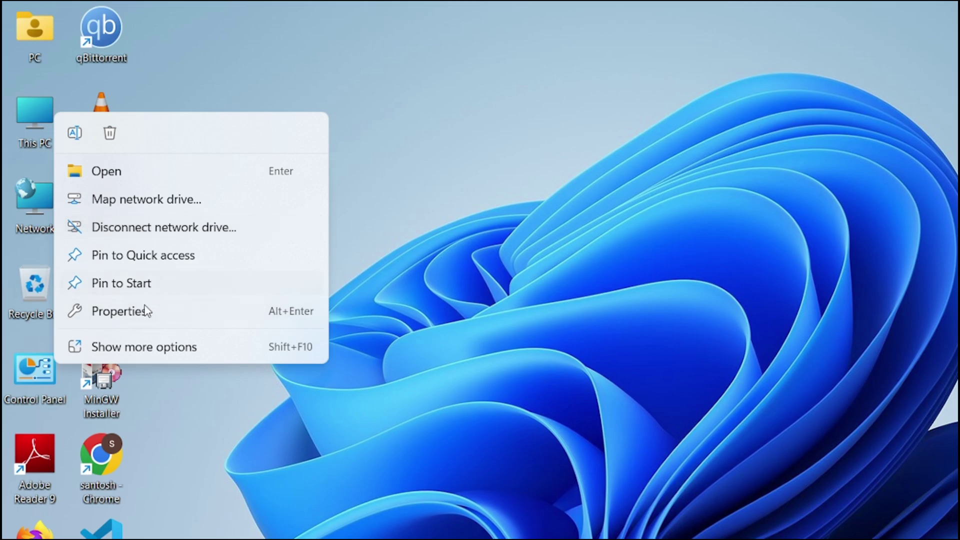
left_click(165, 349)
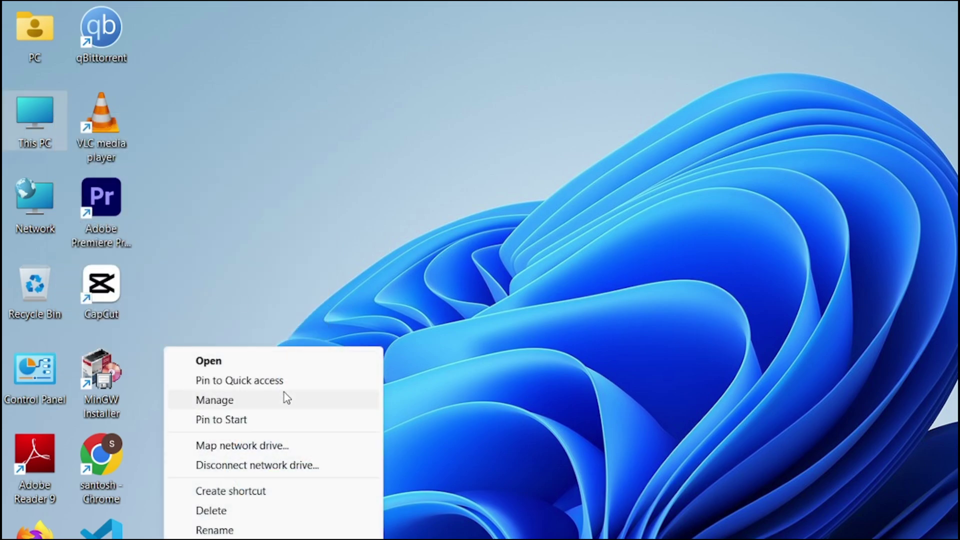
left_click(284, 392)
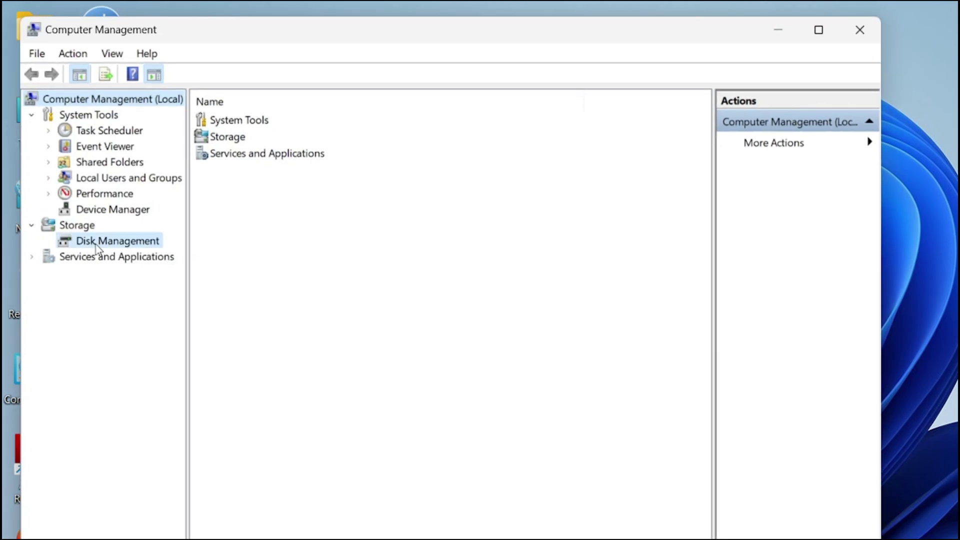
left_click(96, 244)
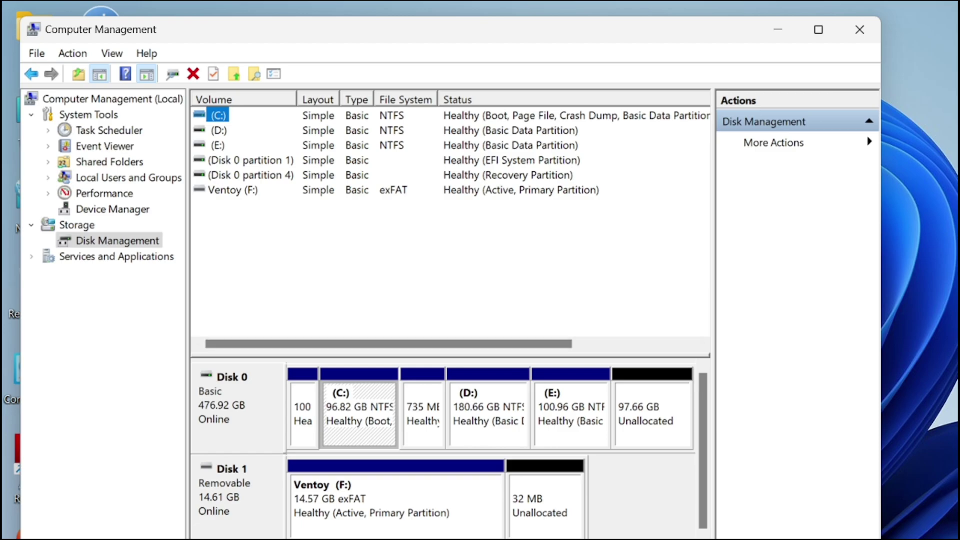
left_click(238, 537)
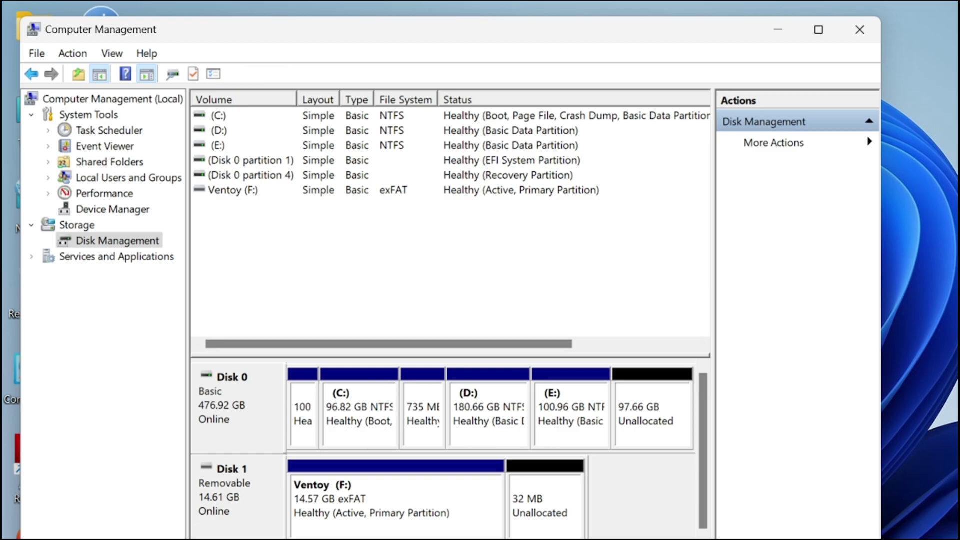
Step: Try to convert Disk 0 to a basic disk, declining to continue at the data loss warning
right_click(219, 397)
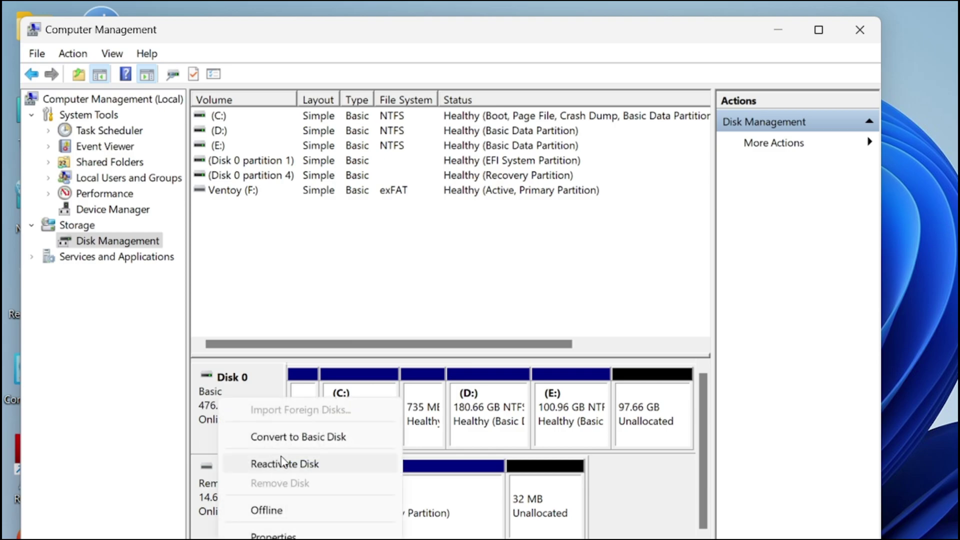
key("Escape")
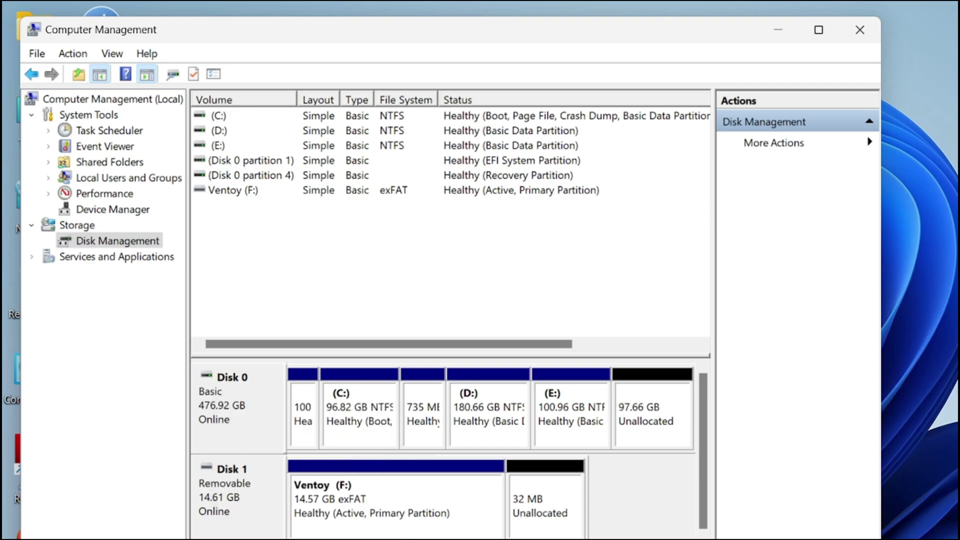
right_click(245, 399)
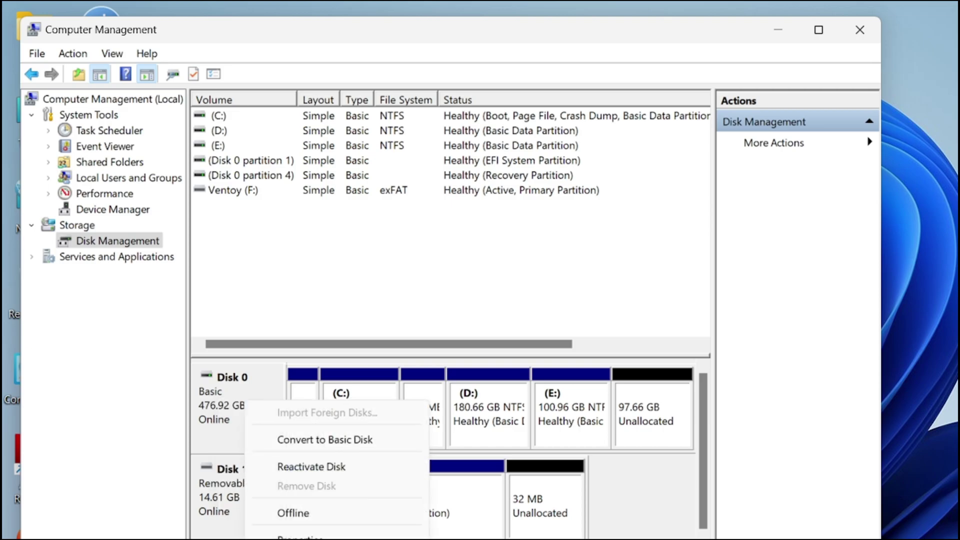
key("Escape")
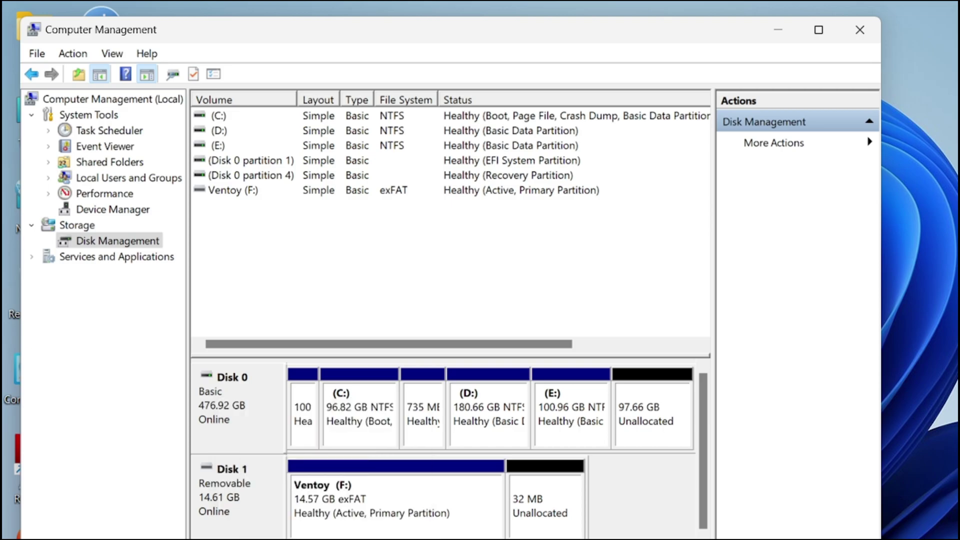
right_click(246, 398)
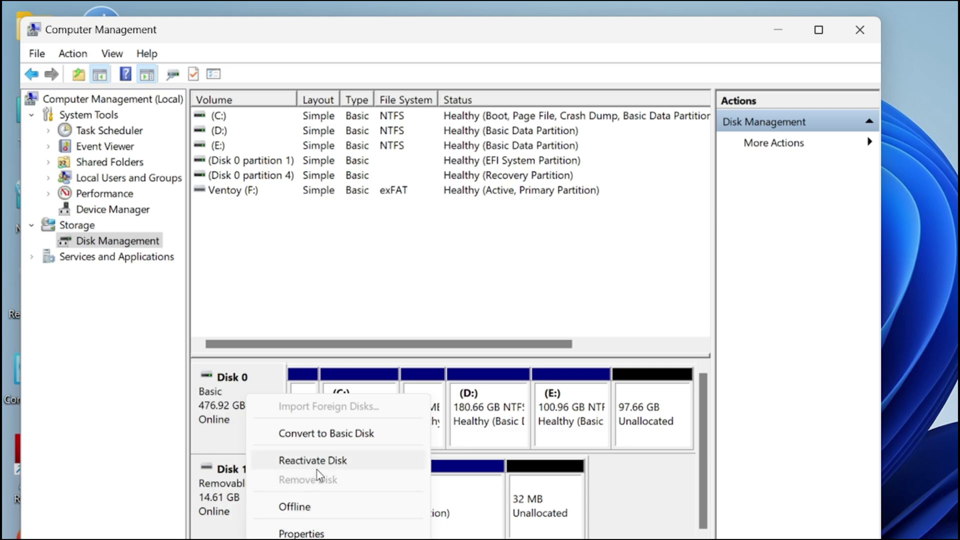
left_click(308, 434)
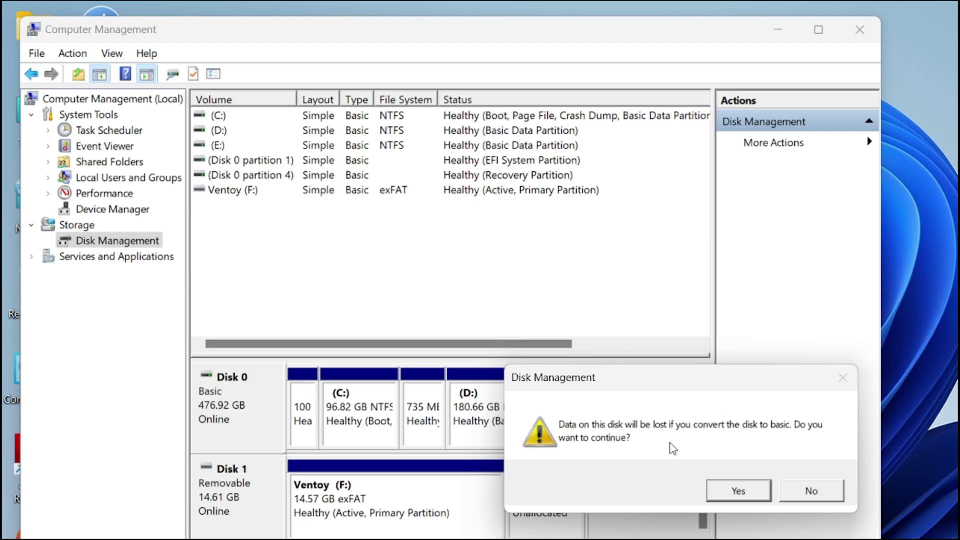
left_click(811, 490)
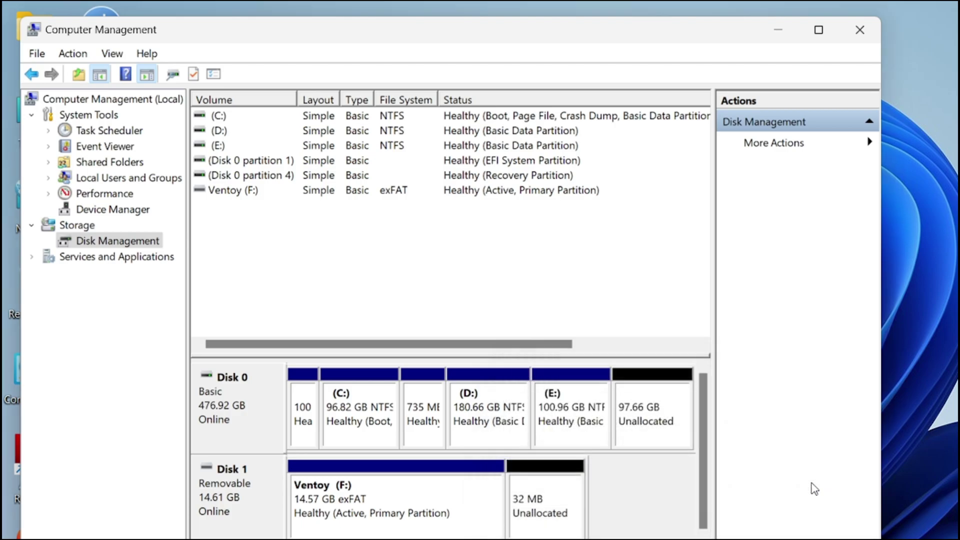
Step: Minimize Computer Management, switch to the Chrome incognito window and search Google for "aoimei partation assistant 9.1"
left_click(792, 34)
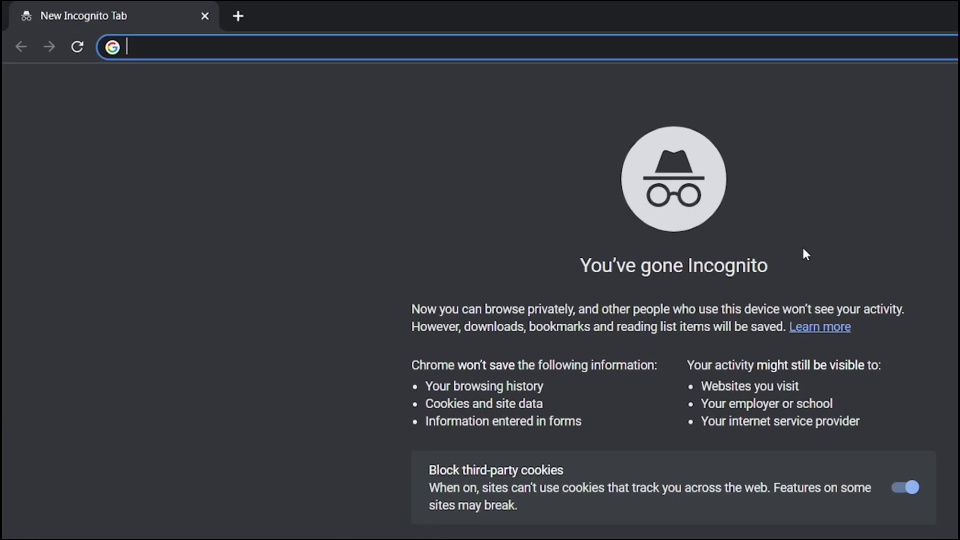
type("aoimei ")
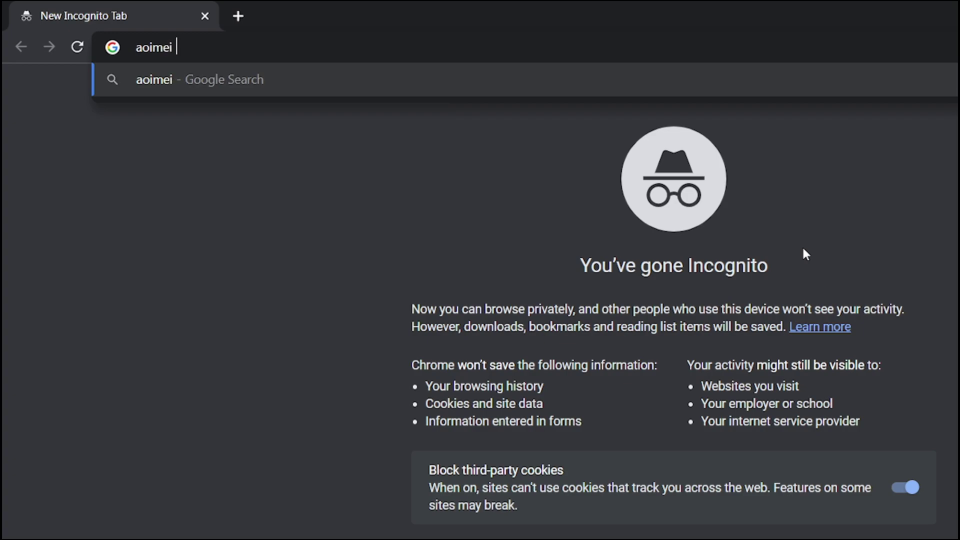
type("partatio")
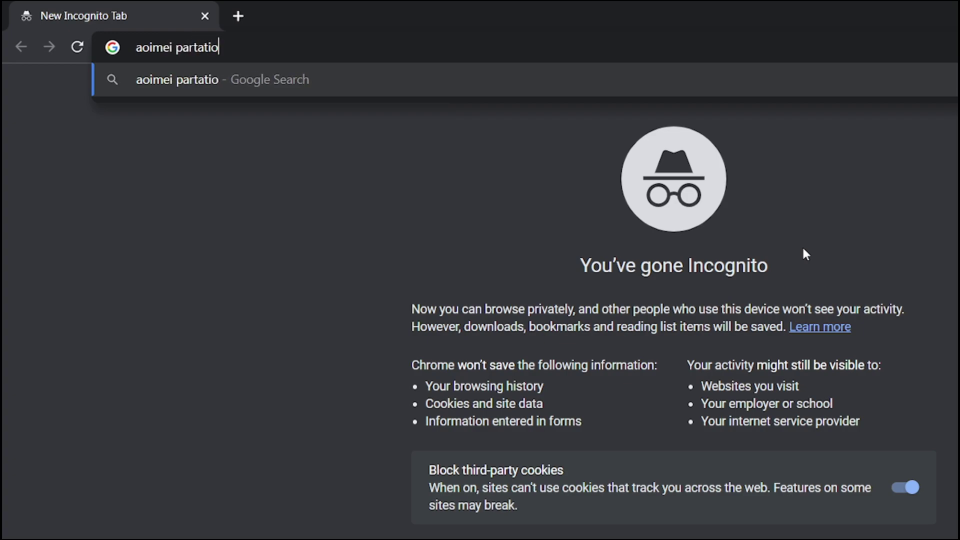
type("n assista")
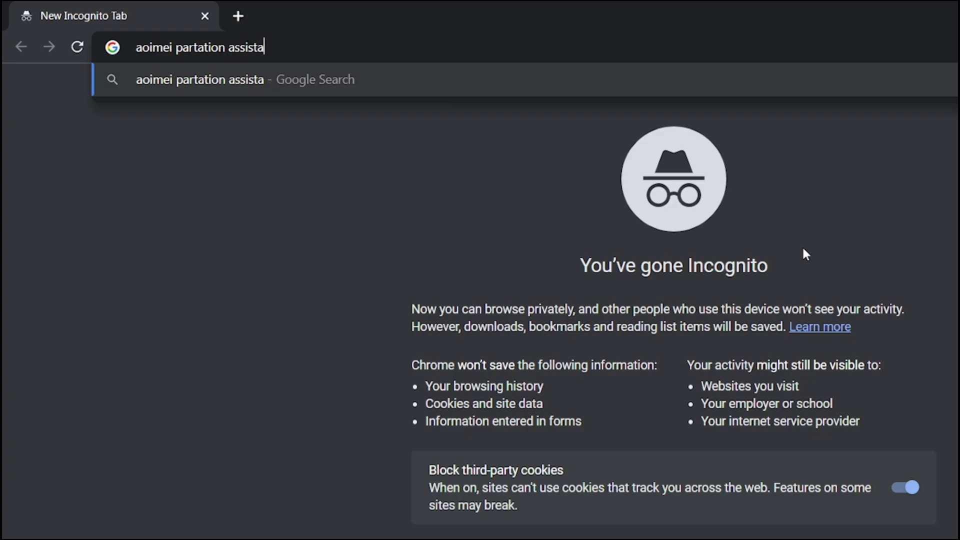
type("nt 9.1")
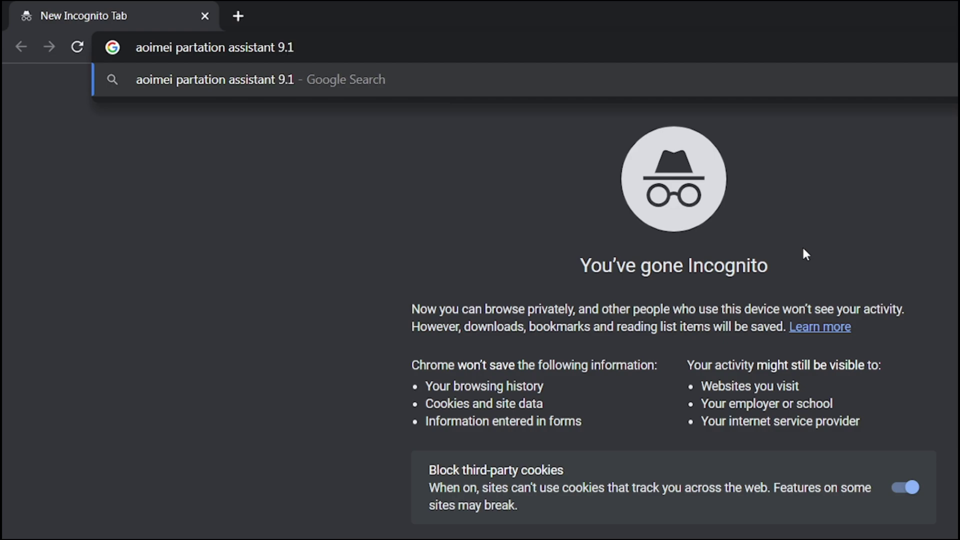
key("Return")
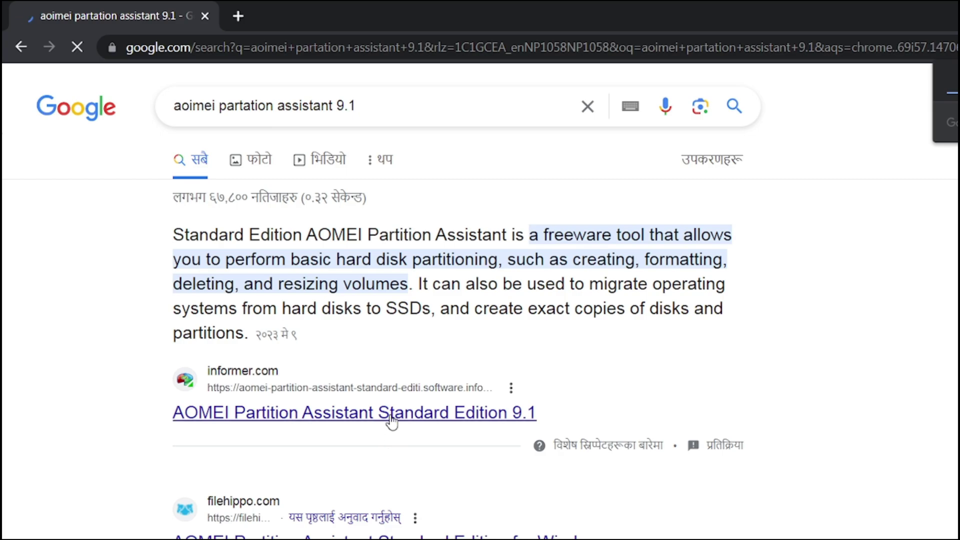
Step: Open the informer.com result for AOMEI Partition Assistant Standard Edition 9.1 and go to its download page, declining the ad and the Software Informer Client
left_click(392, 422)
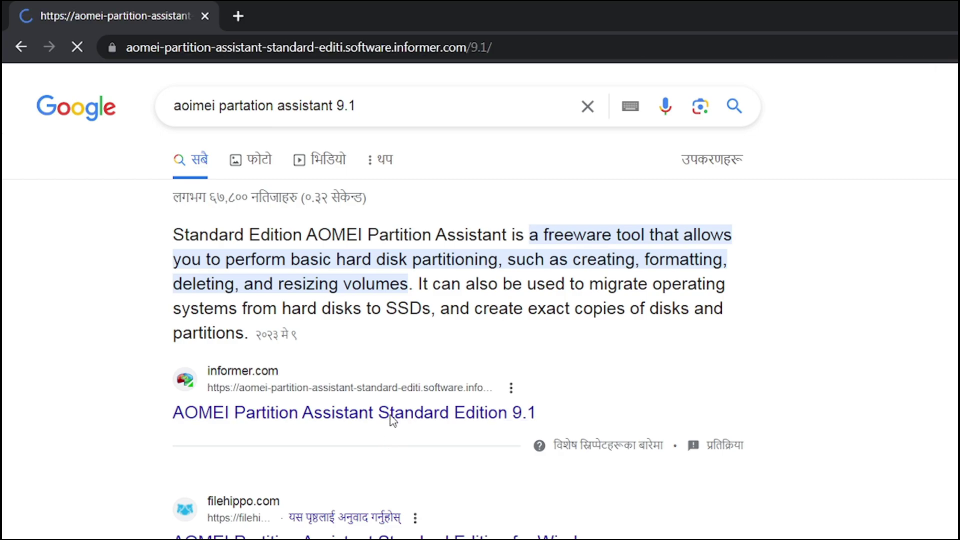
scroll(393, 422, "down", 12)
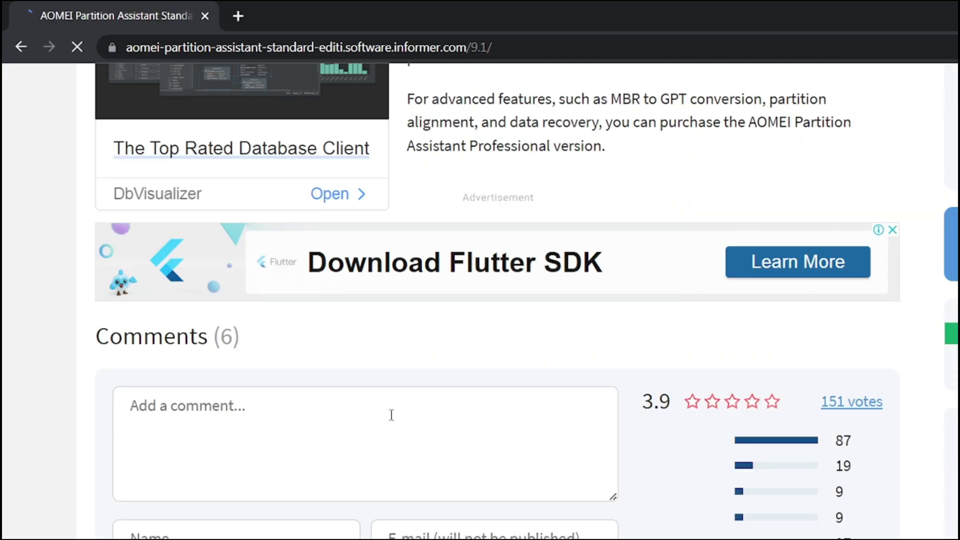
scroll(391, 414, "up", 3)
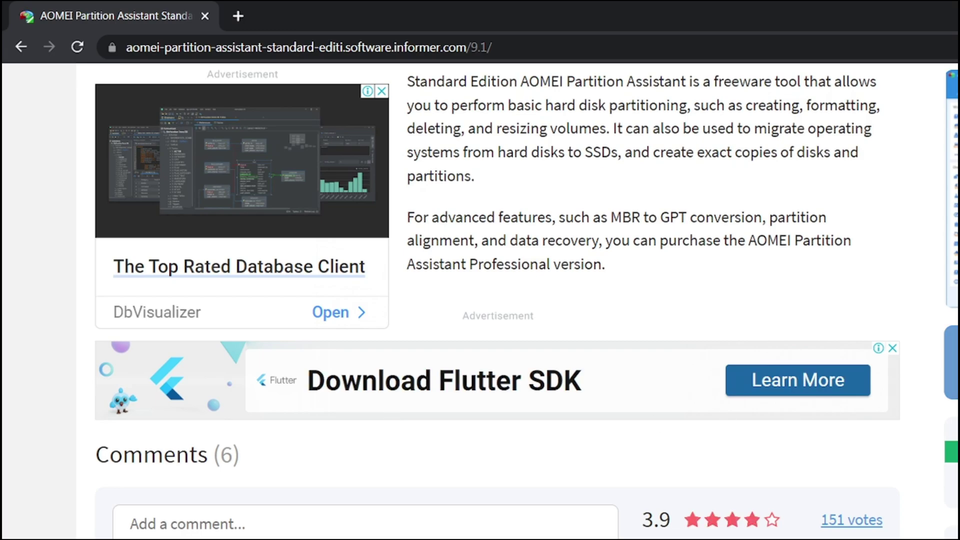
scroll(392, 415, "down", 8)
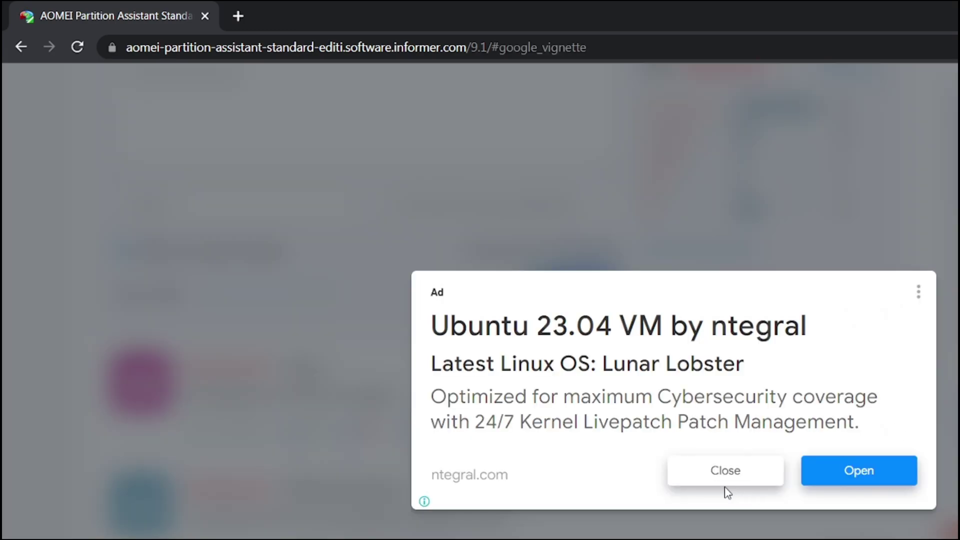
left_click(716, 481)
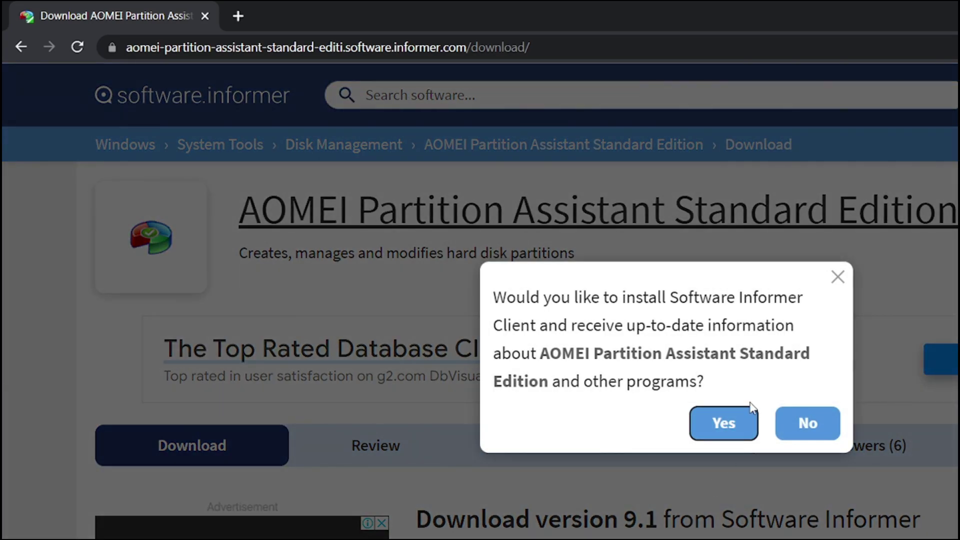
left_click(792, 420)
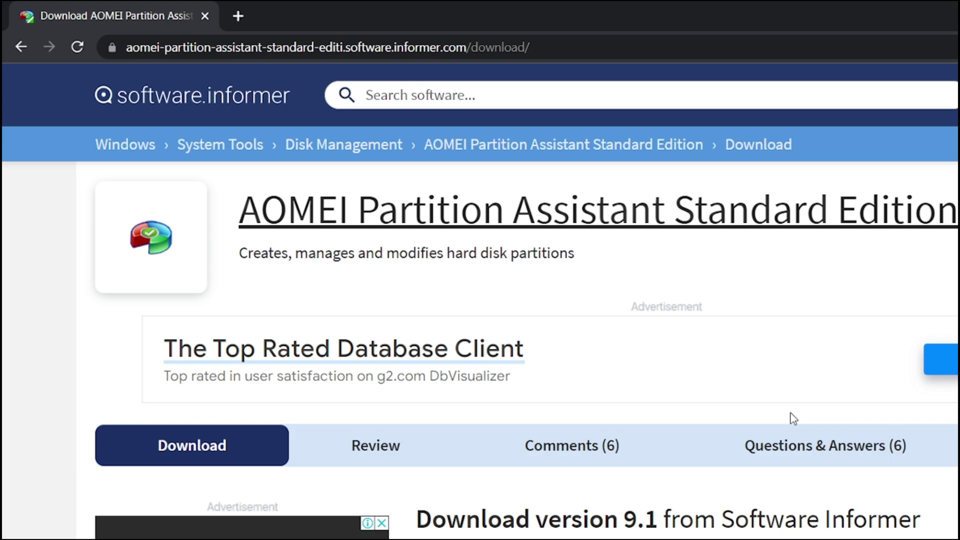
Step: Download the 9.1 x86/x64 installer of AOMEI Partition Assistant Standard Edition from Software Informer and close the extra tab that opens
scroll(793, 419, "down", 10)
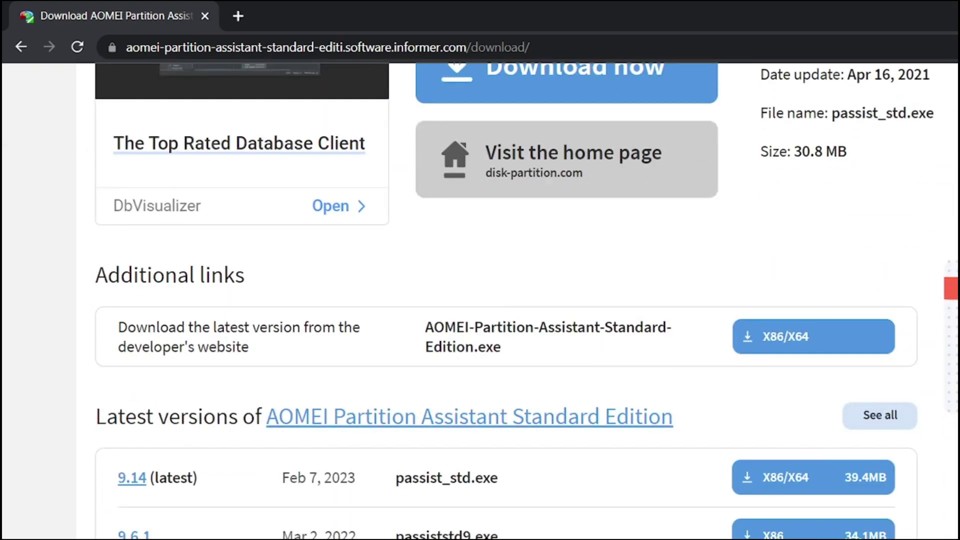
scroll(526, 300, "down", 10)
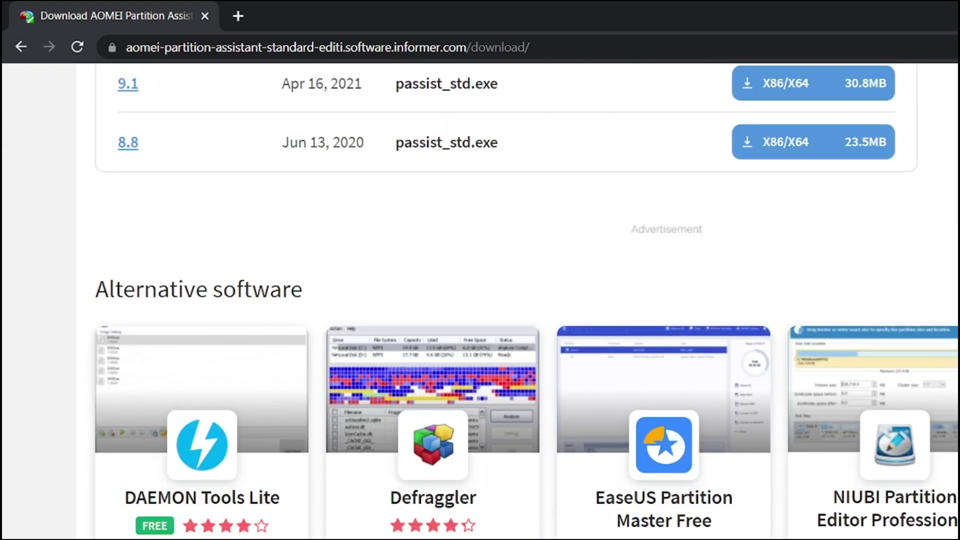
scroll(710, 459, "up", 5)
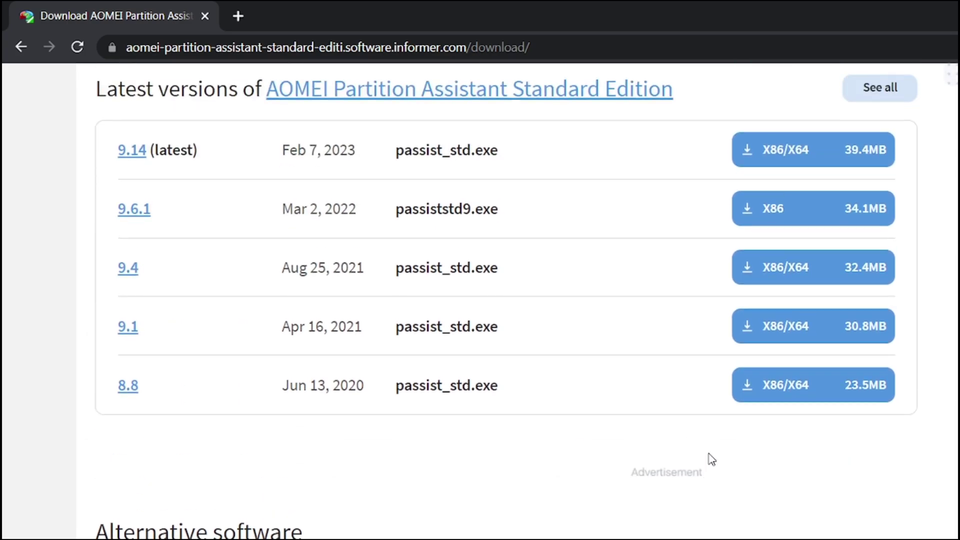
left_click(787, 338)
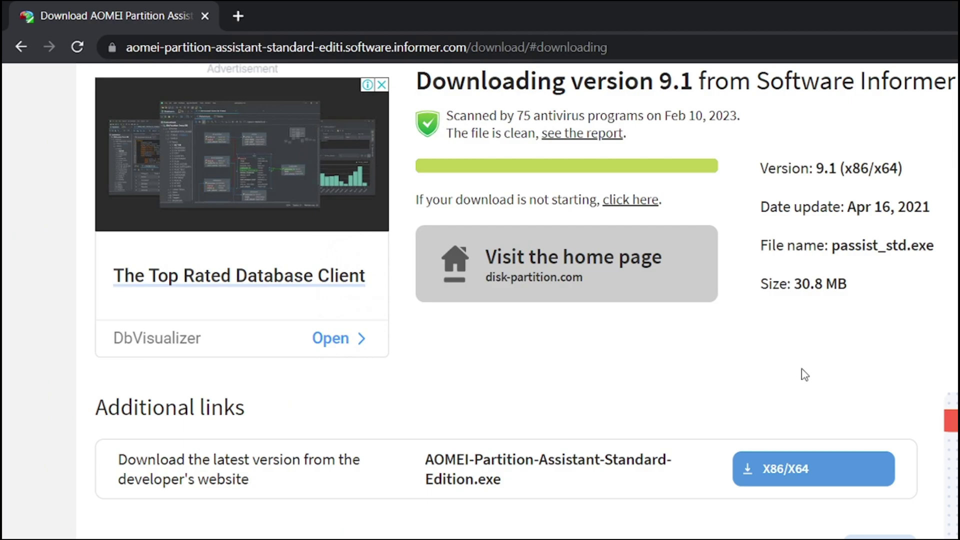
left_click(700, 288)
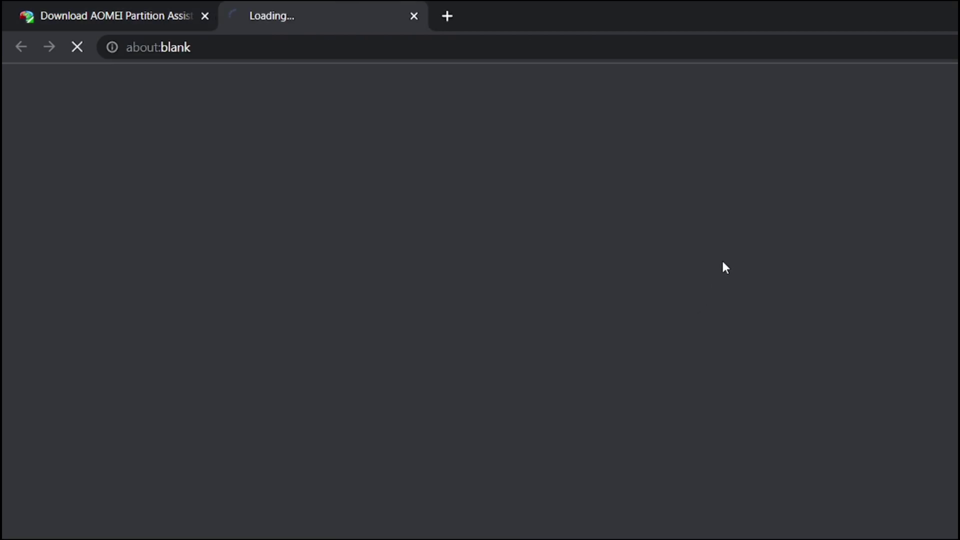
left_click(413, 17)
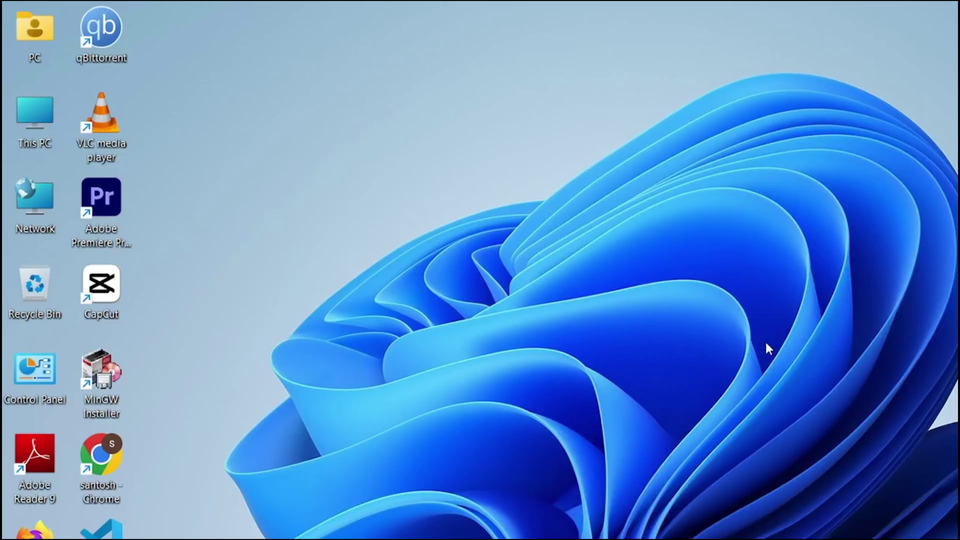
right_click(766, 343)
left_click(788, 417)
right_click(875, 315)
left_click(904, 386)
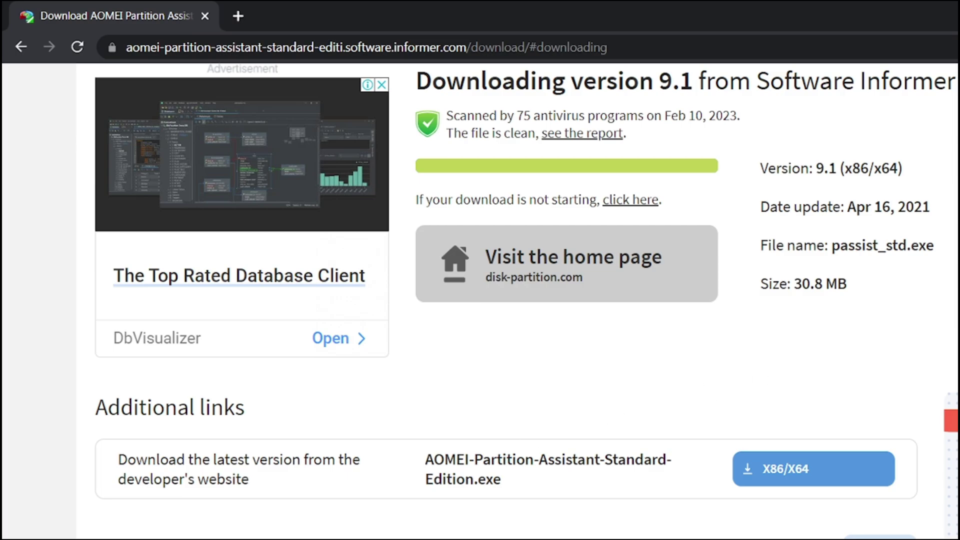
Step: Switch to the desktop, run the passist_std installer and accept English as the setup language, minimizing the OBS window
key("alt+Tab")
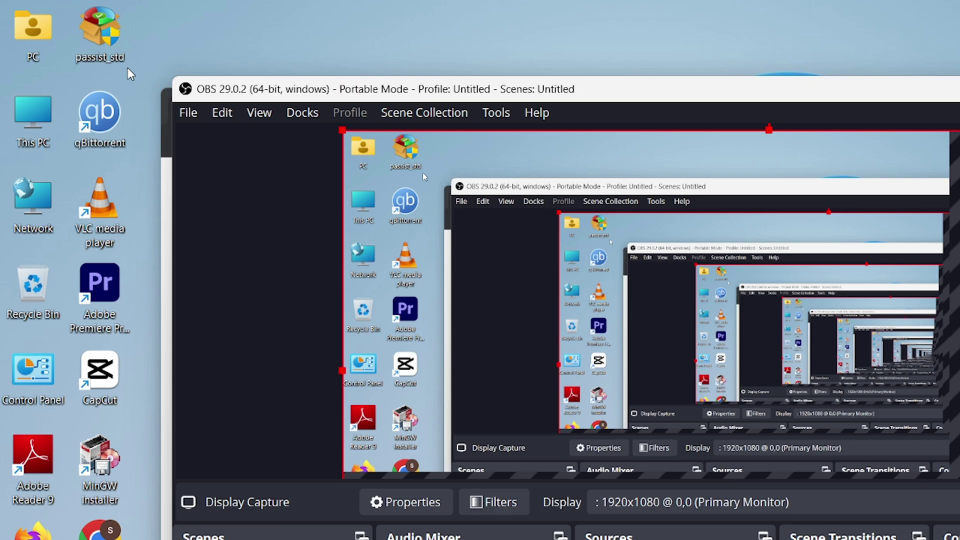
double_click(100, 35)
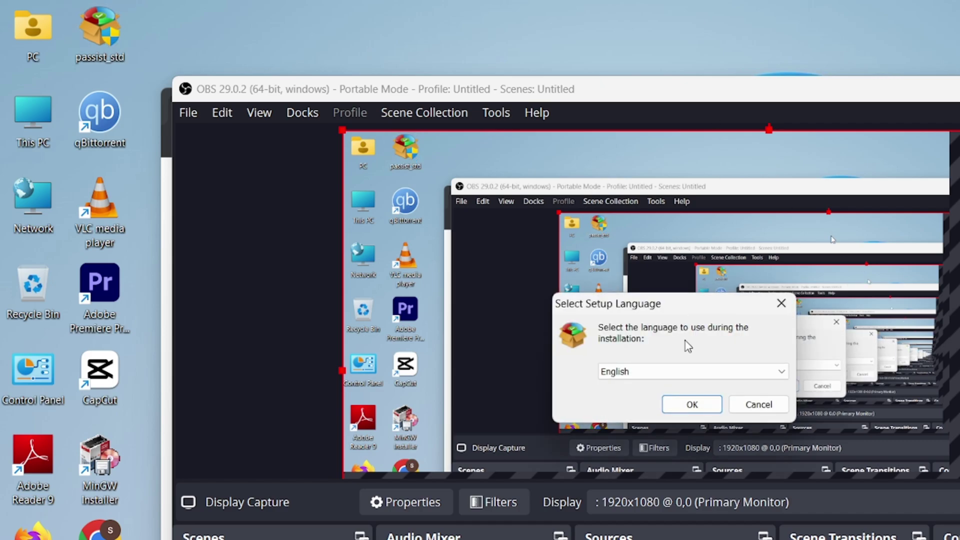
left_click(720, 539)
left_click(720, 539)
left_click(947, 107)
left_click(696, 406)
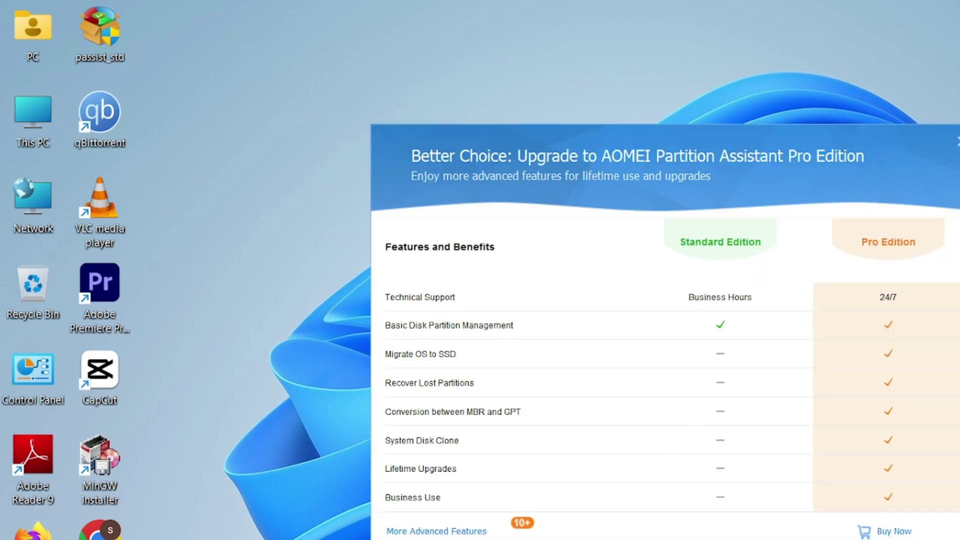
Step: Decline the Pro Edition offer, install AOMEI Partition Assistant and launch it, dismissing the browser page that opens
left_click(959, 142)
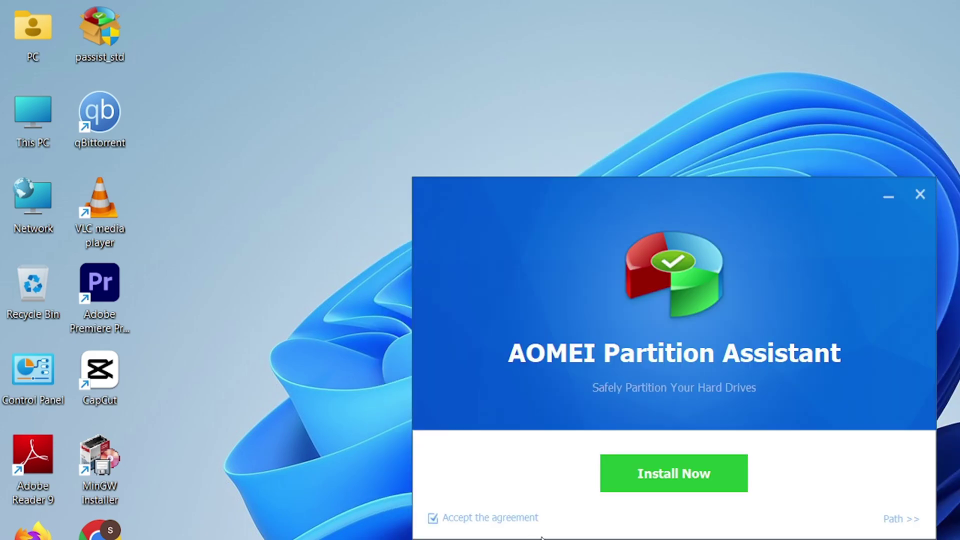
left_click(691, 475)
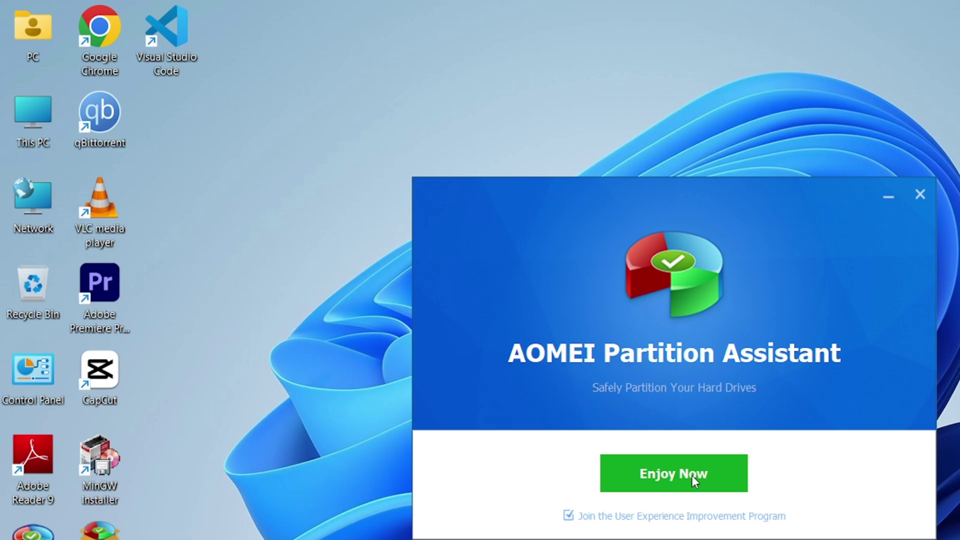
left_click(692, 476)
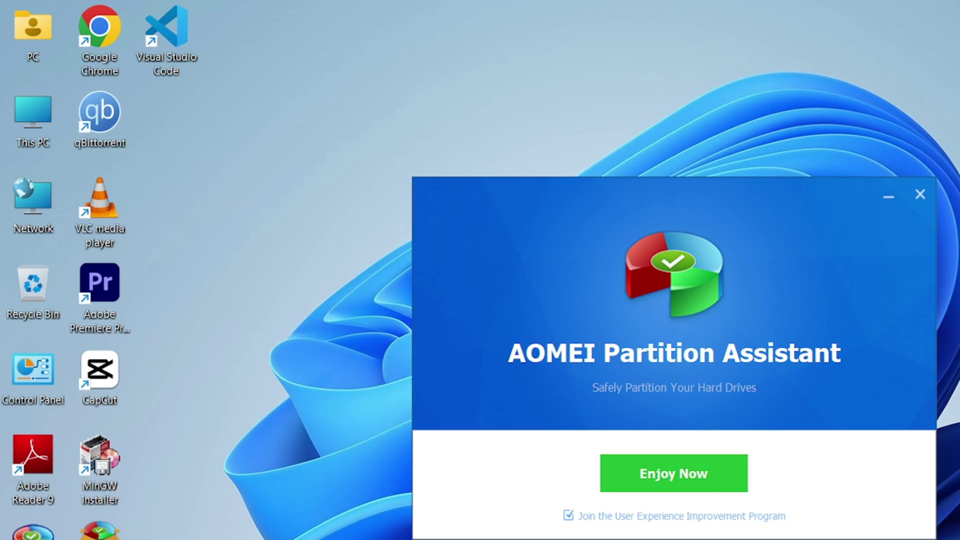
left_click(675, 472)
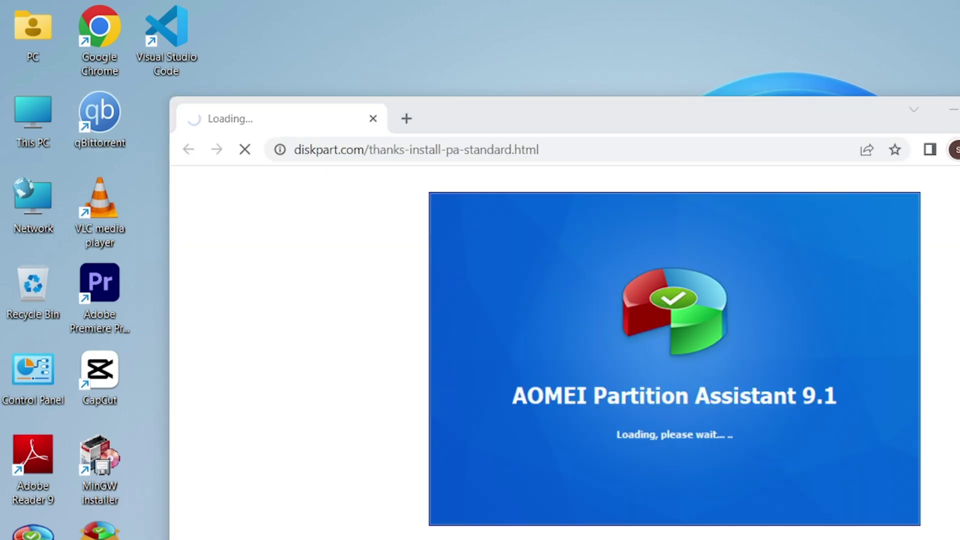
left_click(959, 109)
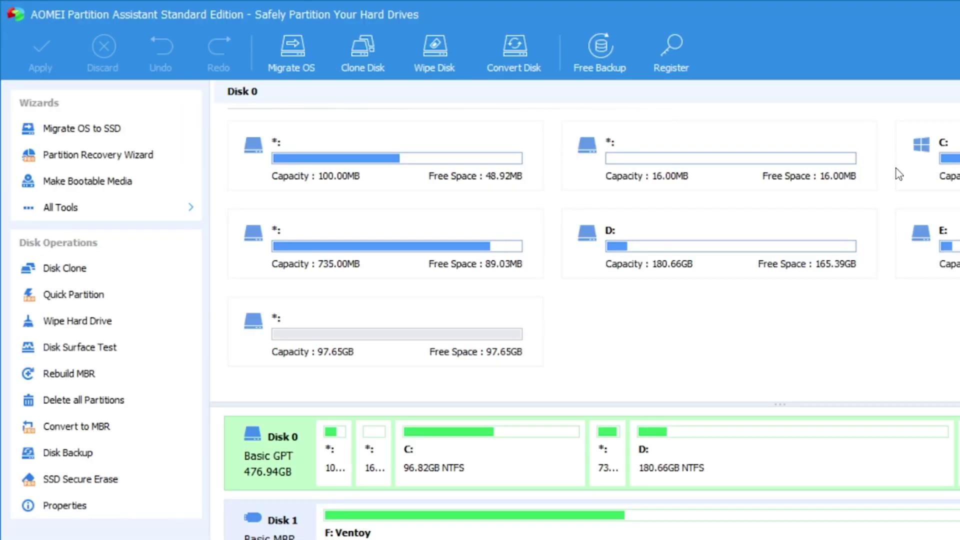
Step: Try to open the Dynamic Disk Converter for the dynamic Disk 2
left_click(950, 539)
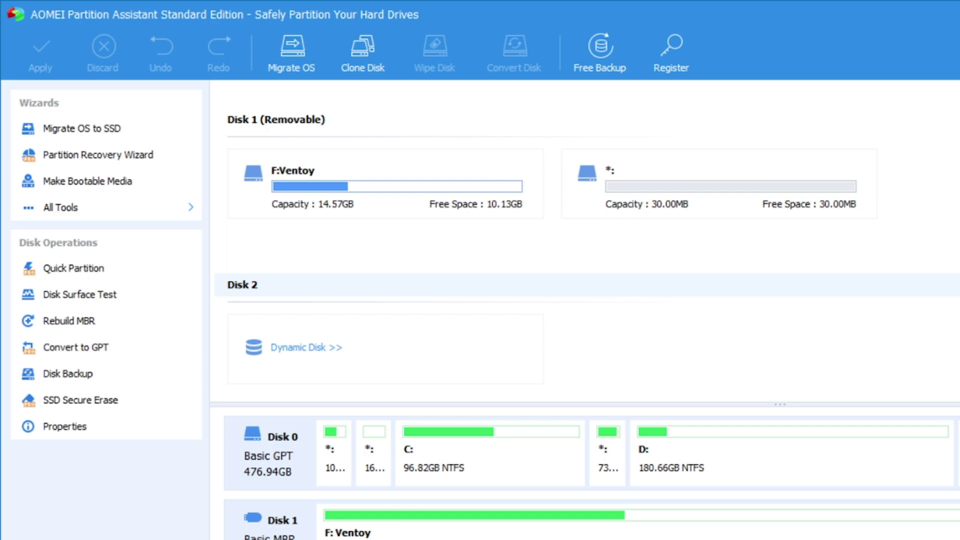
right_click(324, 539)
right_click(295, 539)
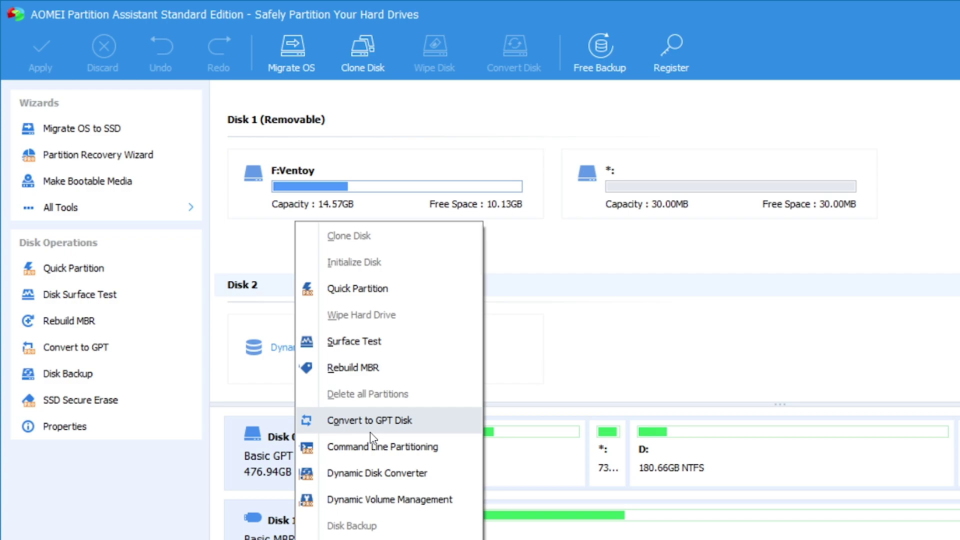
left_click(370, 478)
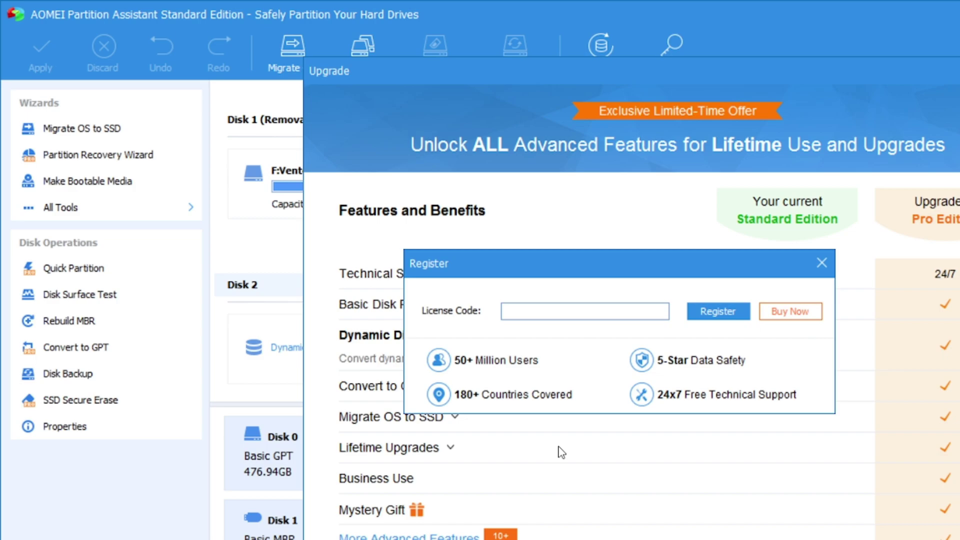
Step: Register the program by pasting the license code into the License Code field and acknowledge the registration
left_click(599, 309)
key("ctrl+v")
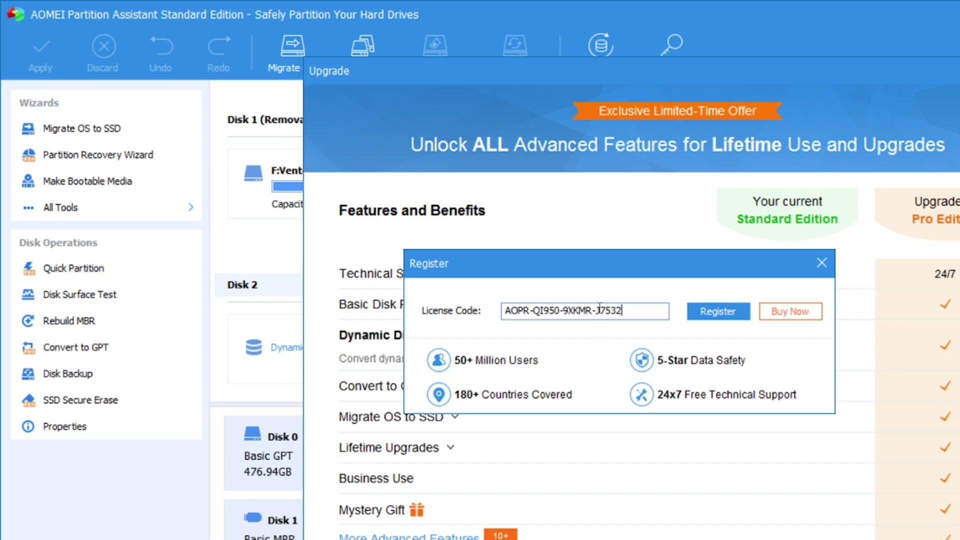
left_click(702, 315)
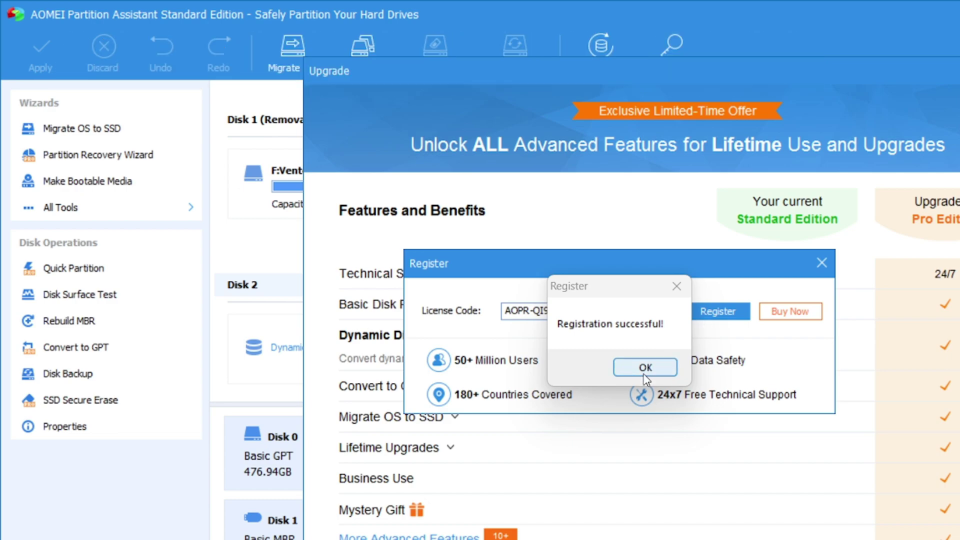
left_click(644, 367)
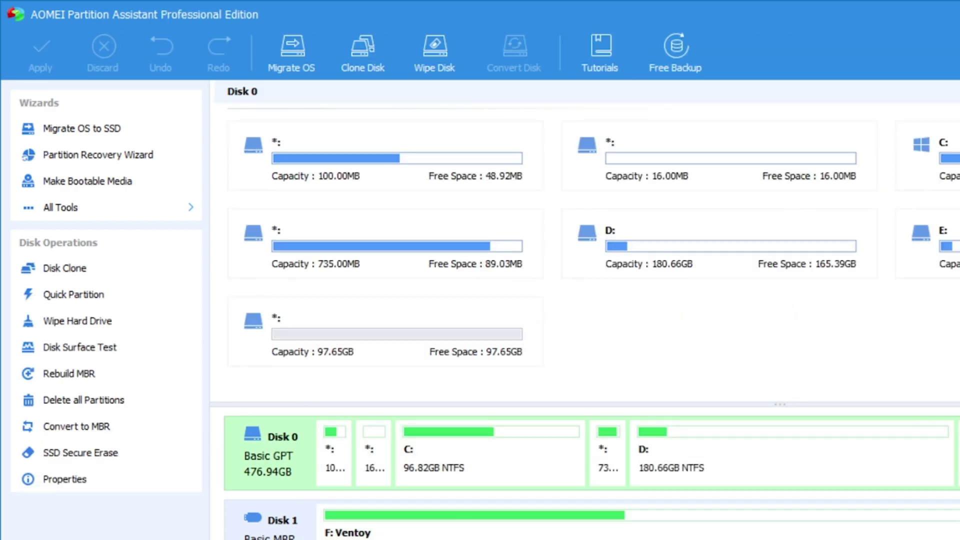
Step: Try to convert the dynamic Disk 2 to a GPT disk and dismiss the resulting message
right_click(291, 539)
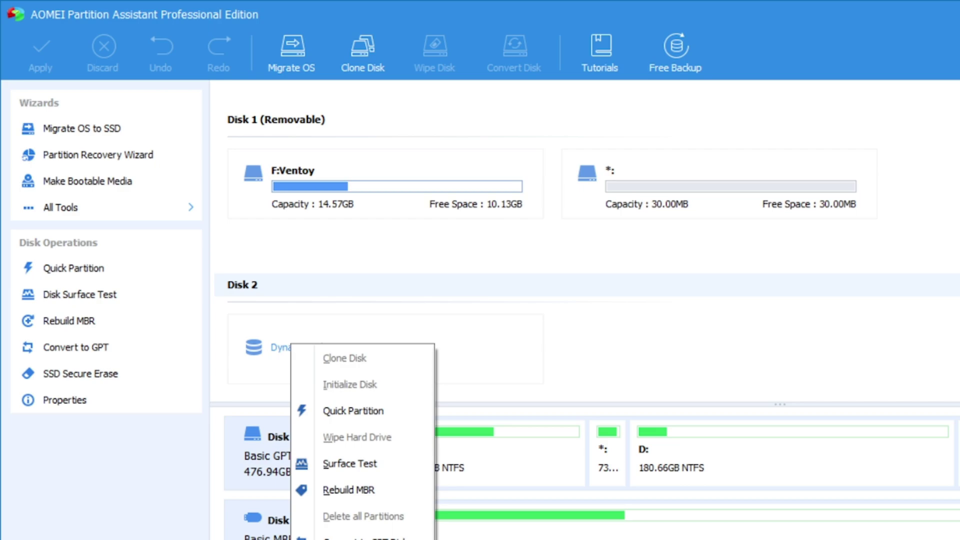
left_click(363, 535)
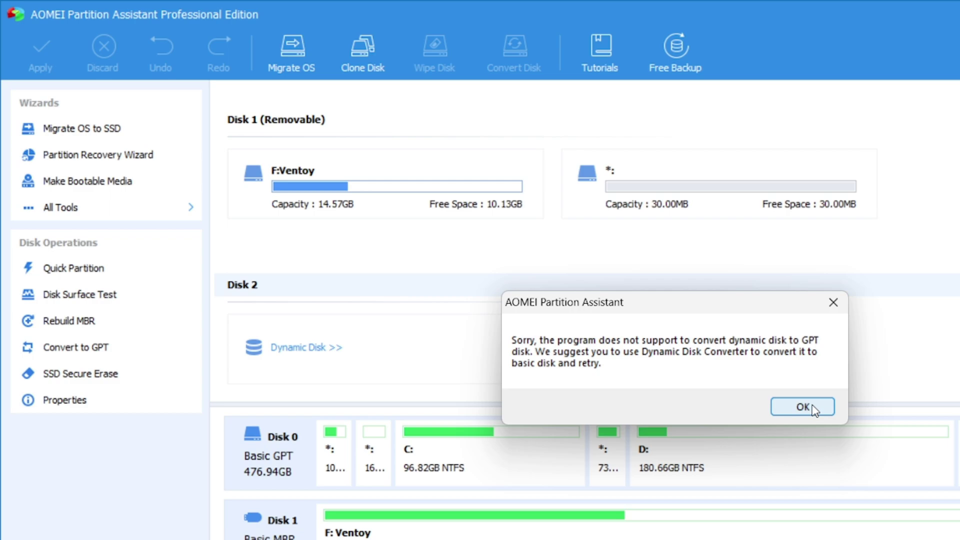
left_click(802, 406)
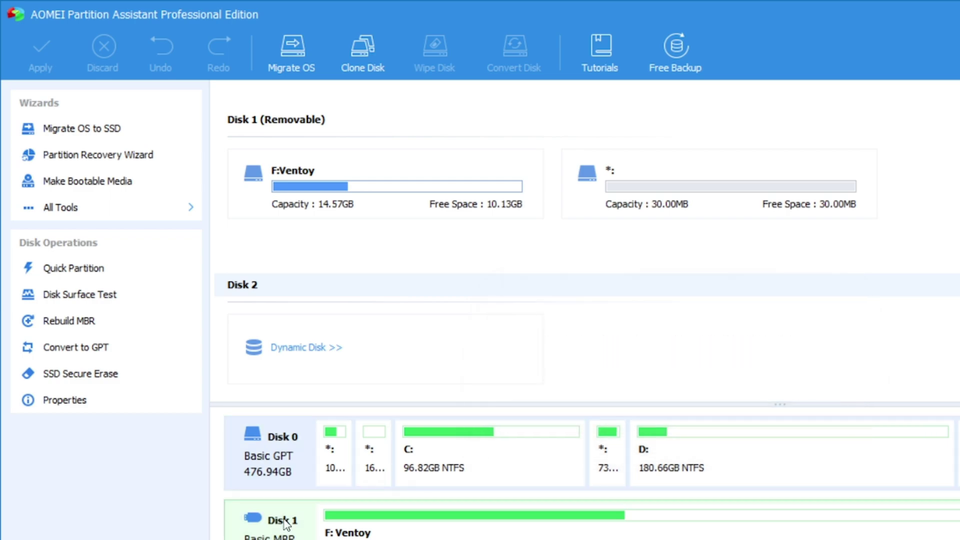
Step: Check the general properties of Disk 2 and close them
right_click(278, 341)
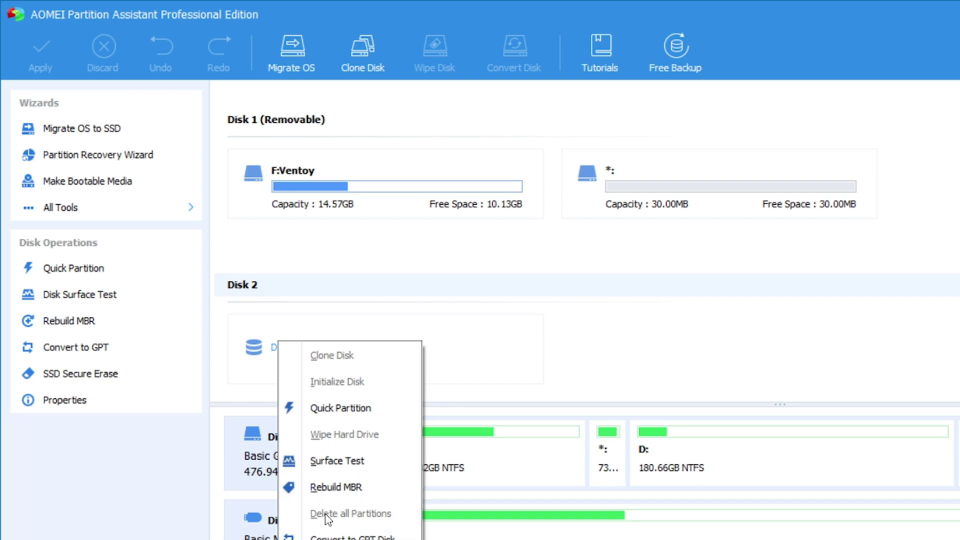
left_click(332, 539)
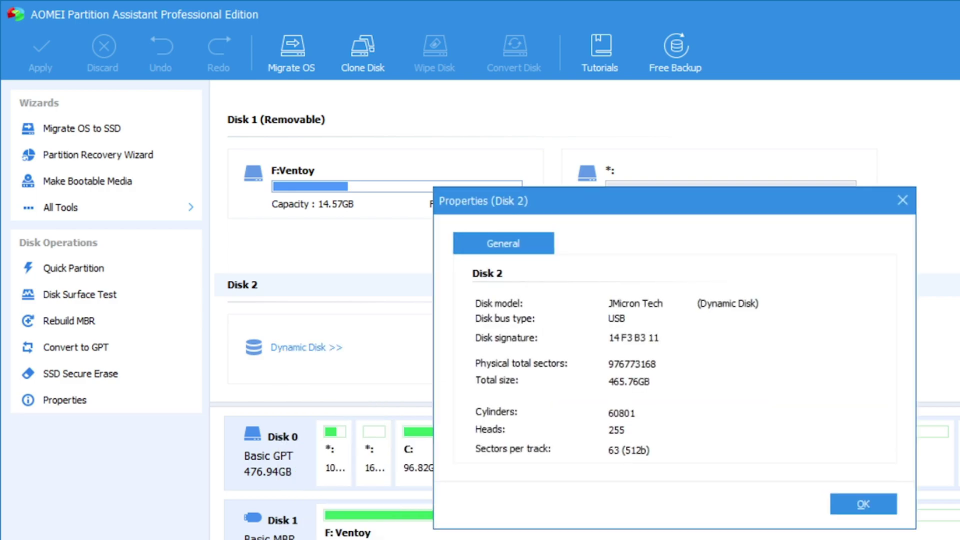
left_click(849, 501)
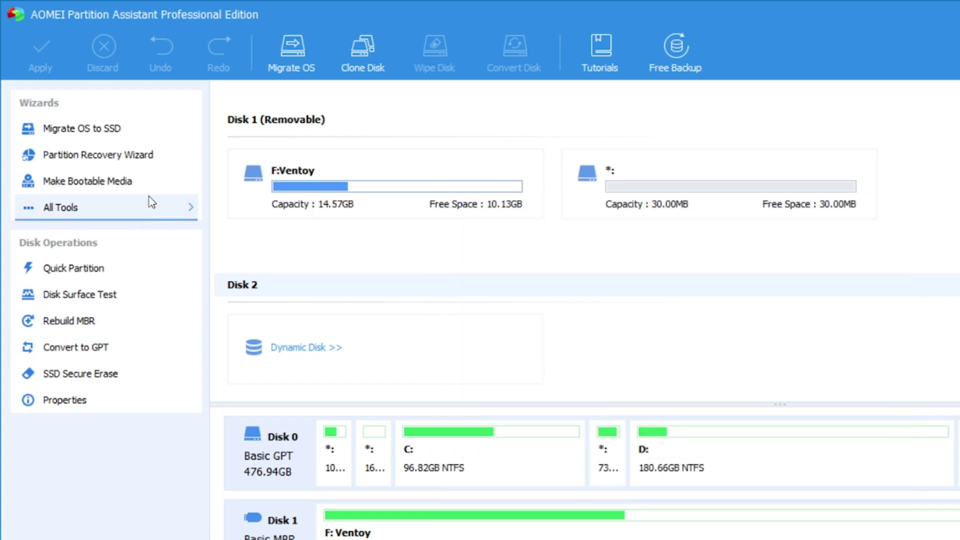
Step: Launch the Dynamic Disk Converter from the full set of tools
left_click(126, 207)
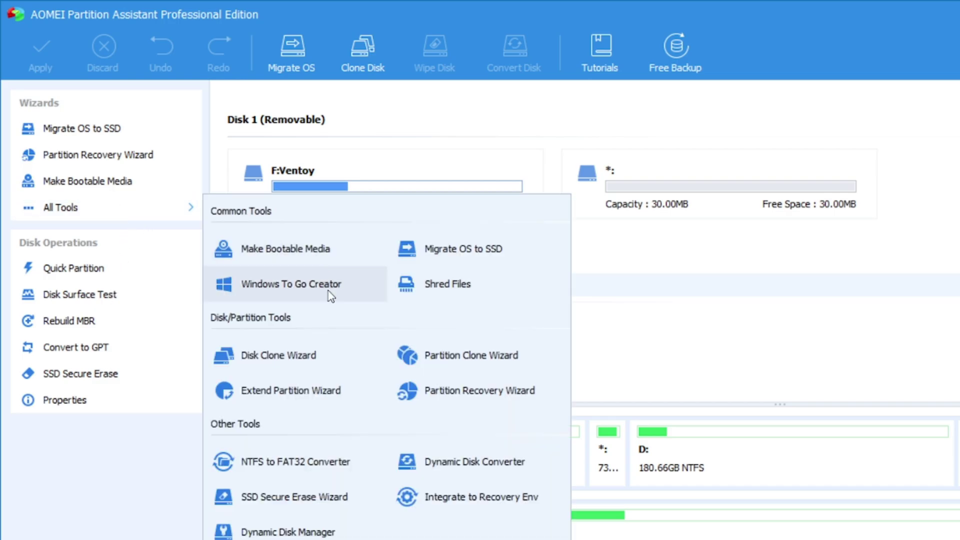
left_click(476, 461)
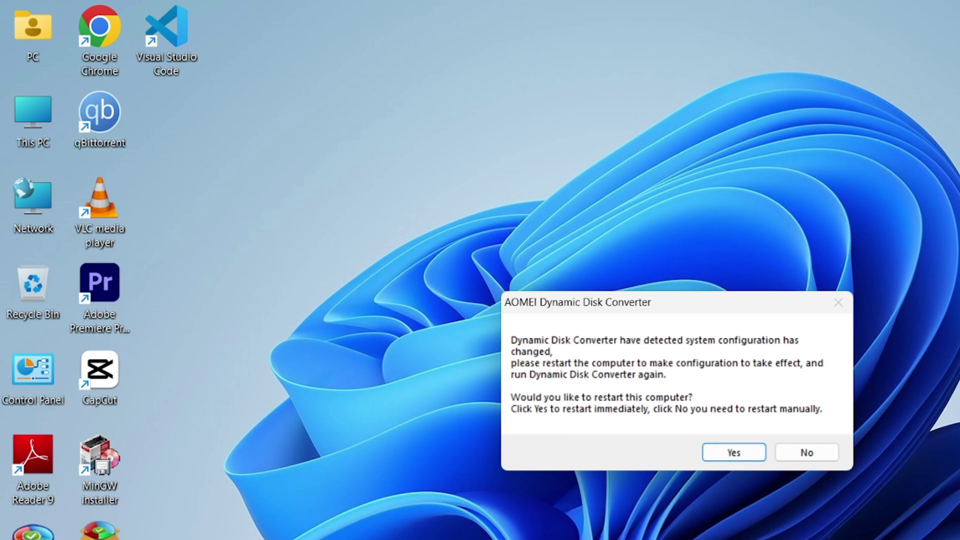
Step: Minimize the OBS window, close the Videos folder window and minimize the New folder window
key("alt+Tab")
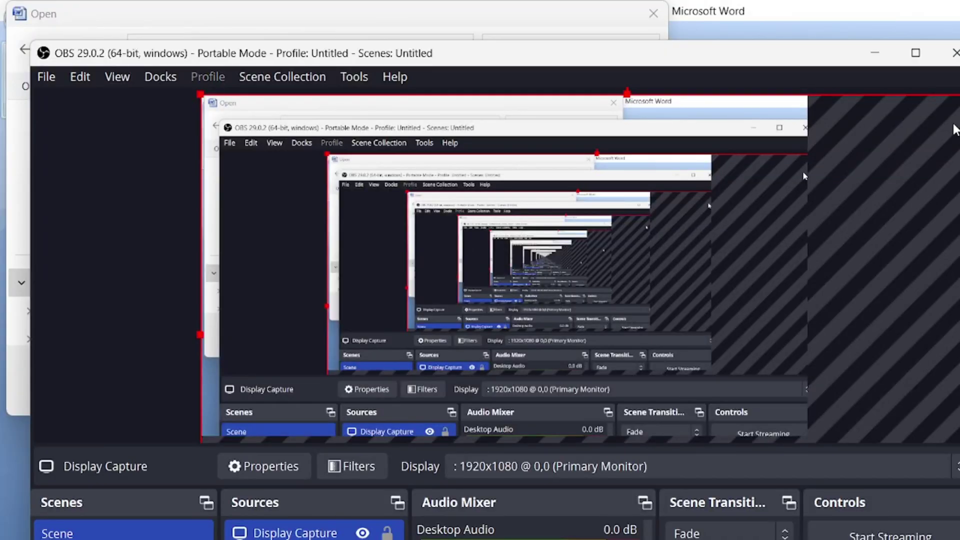
left_click(881, 55)
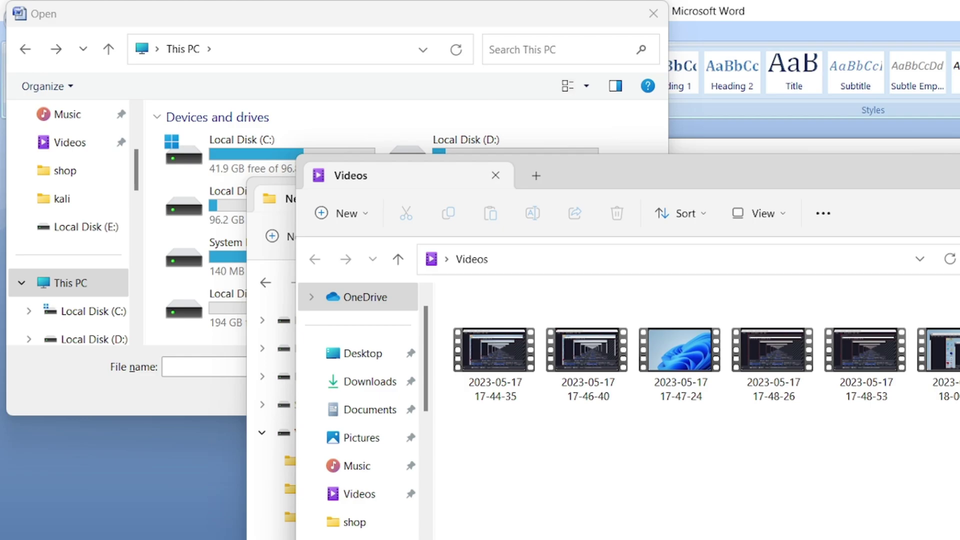
key("alt+F4")
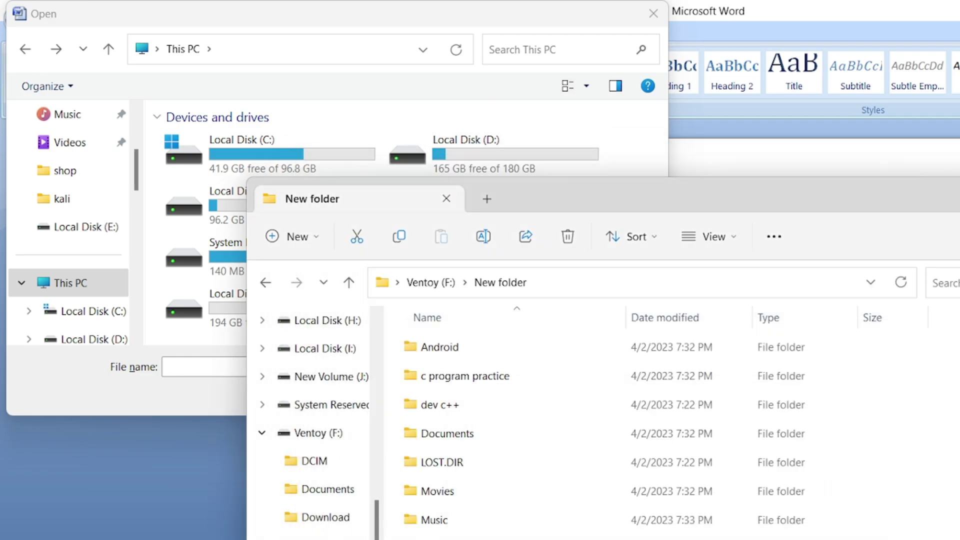
key("super+Down")
key("super+Down")
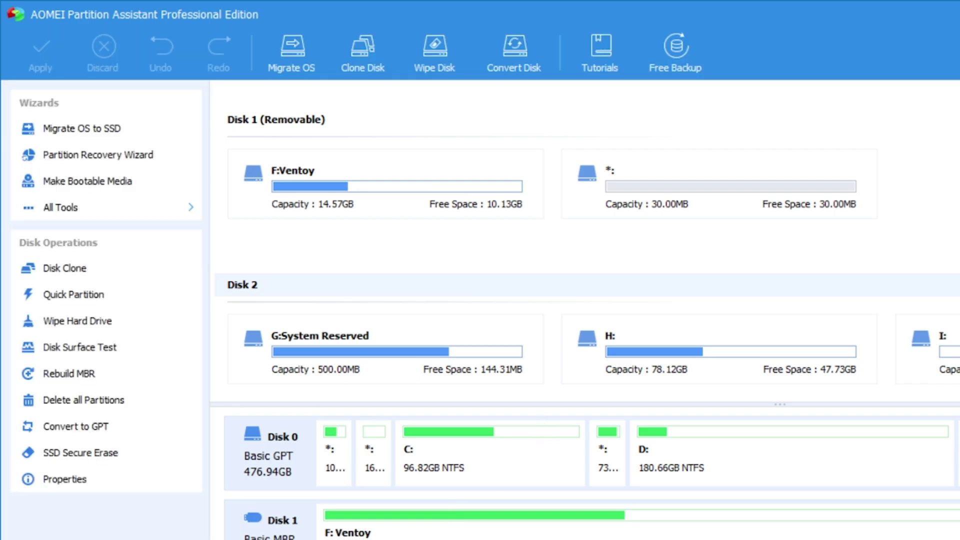
Step: Examine the partition operations available for the System Reserved partition on Disk 2, including the advanced ones
right_click(343, 350)
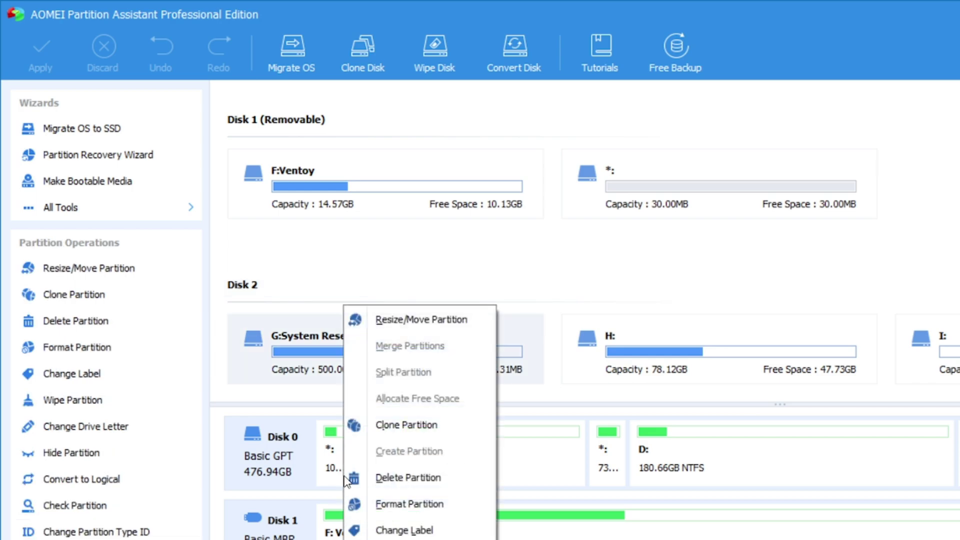
mouse_move(404, 539)
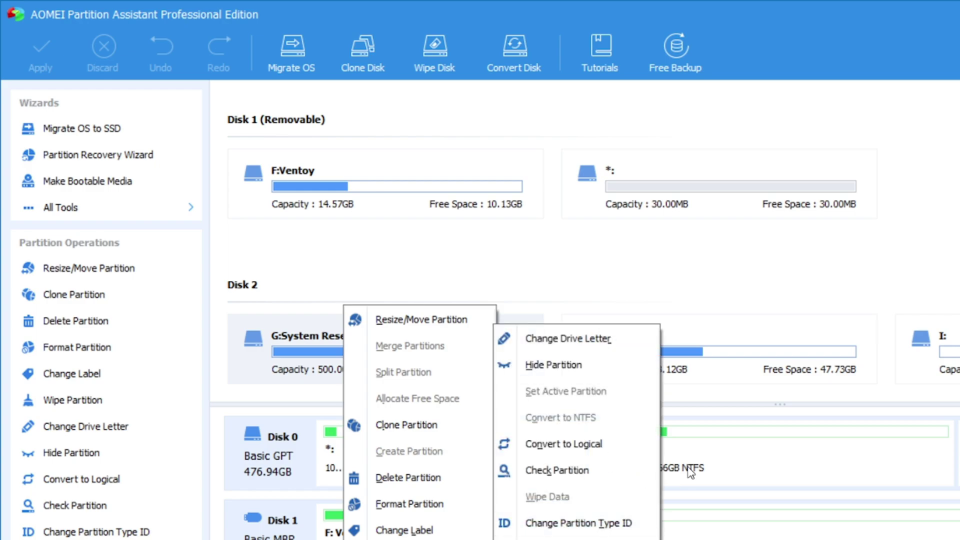
Step: Examine the disk operations available for Disk 2
left_click(273, 539)
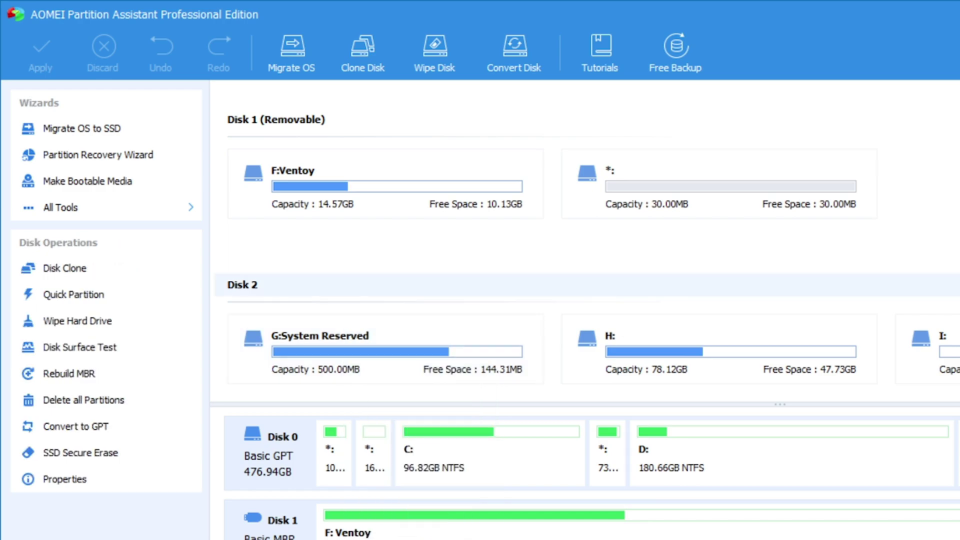
right_click(271, 539)
key("Escape")
Step: Launch the Dynamic Disk Converter again from the full set of tools and decline restarting the computer
left_click(154, 219)
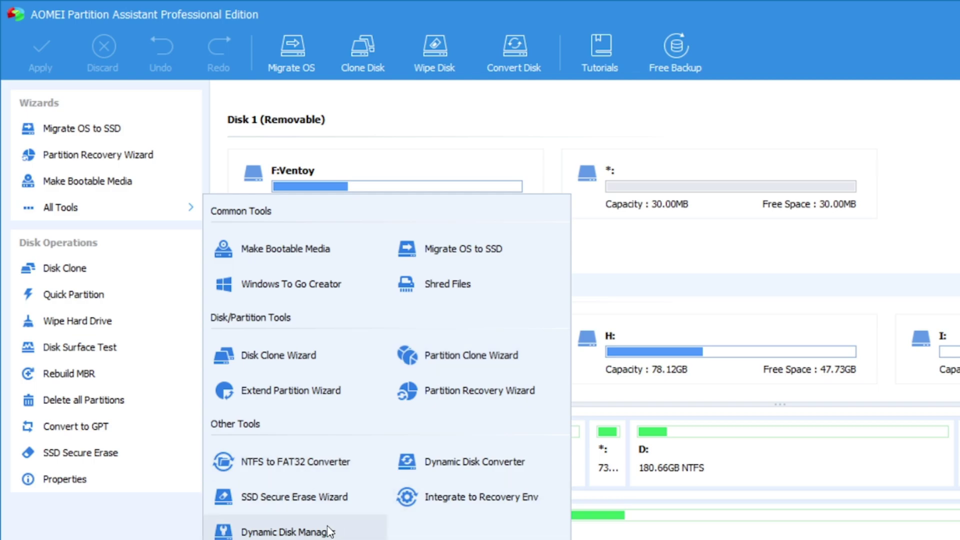
left_click(417, 472)
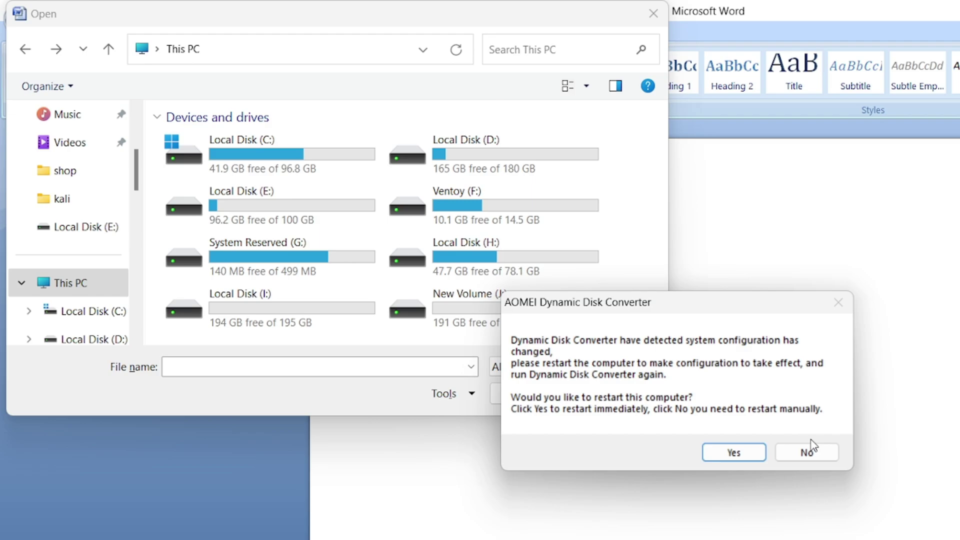
left_click(822, 451)
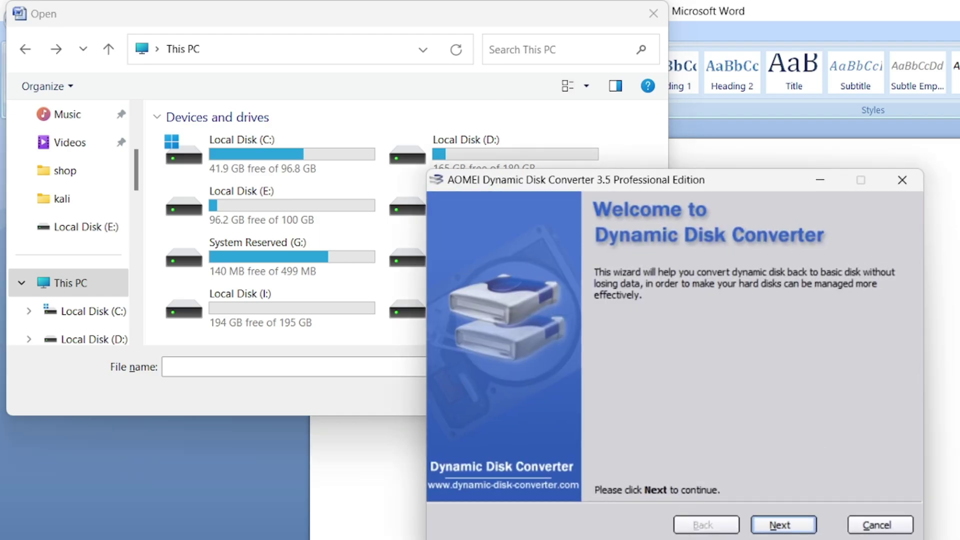
Step: Check the dynamic disk list for Method 1, Convert a dynamic disk back to basic disk
left_click(772, 526)
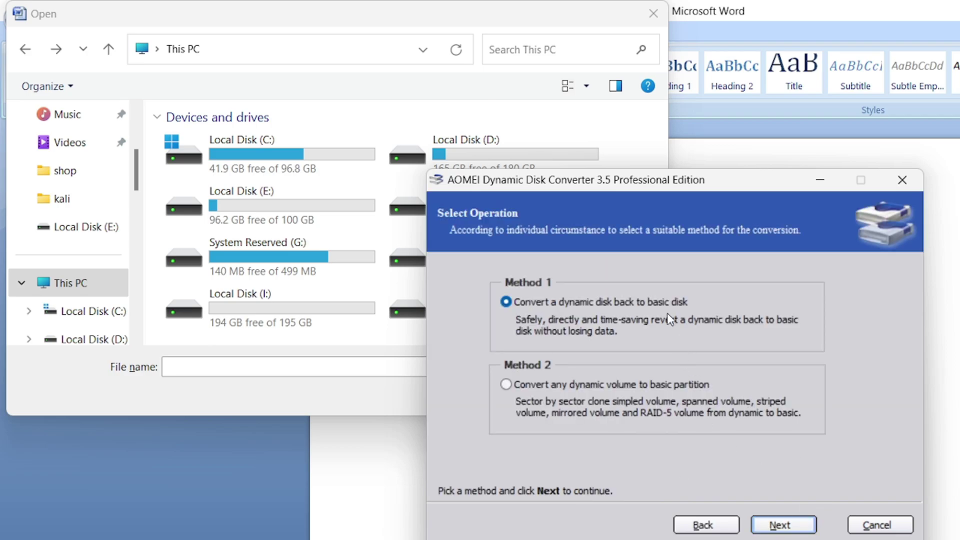
left_click(775, 526)
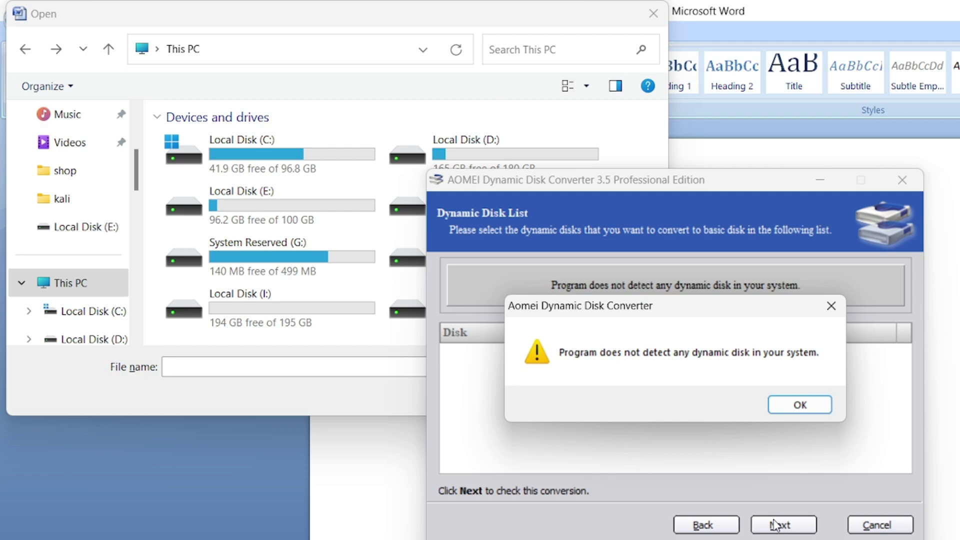
left_click(800, 405)
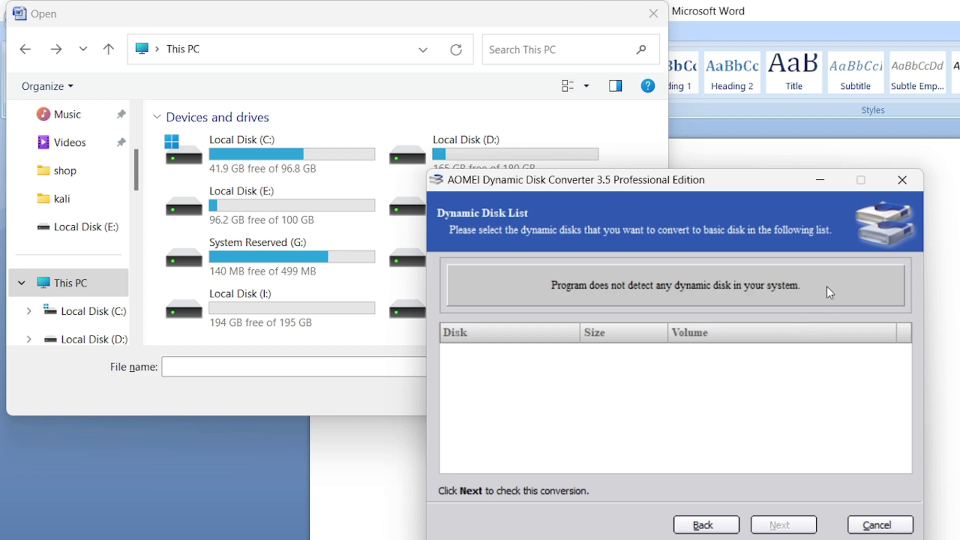
Step: Minimize the converter, maximize Word's Open dialog and check the contents of Local Disk (H:) and its Dev-Cpp folder
left_click(818, 187)
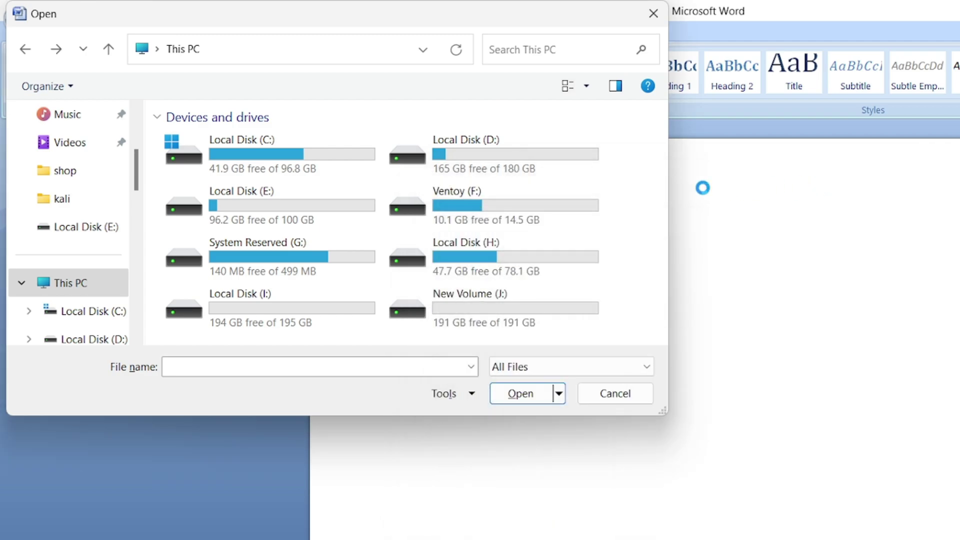
double_click(492, 20)
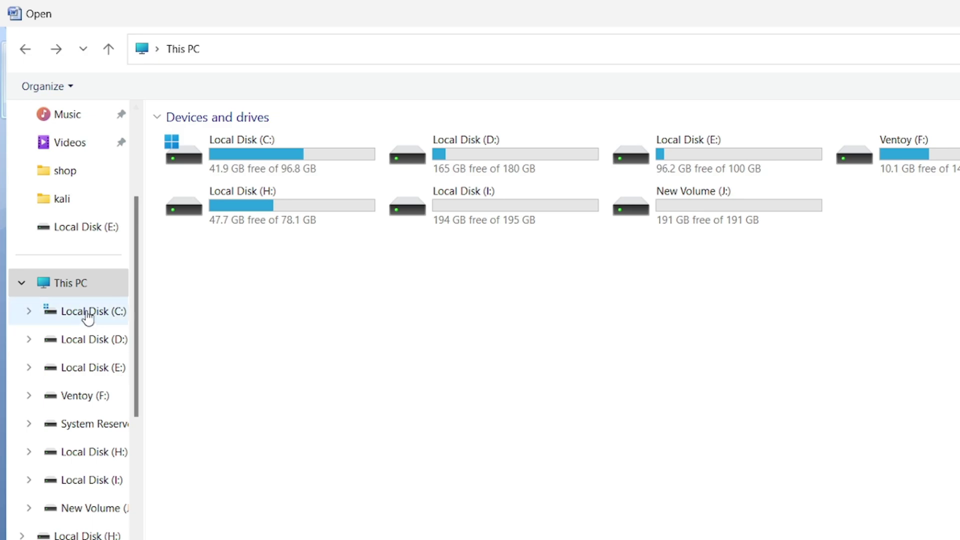
left_click(87, 295)
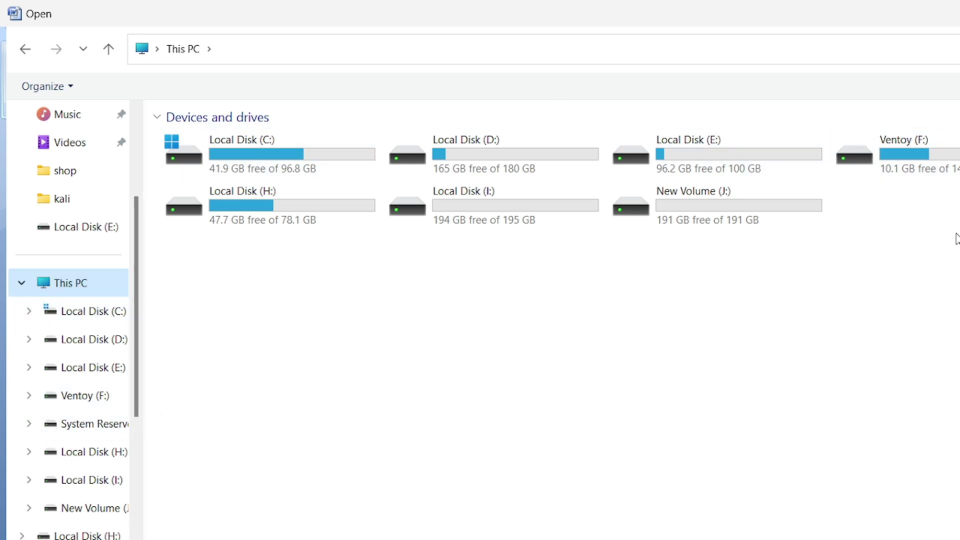
left_click_drag(956, 241, 953, 137)
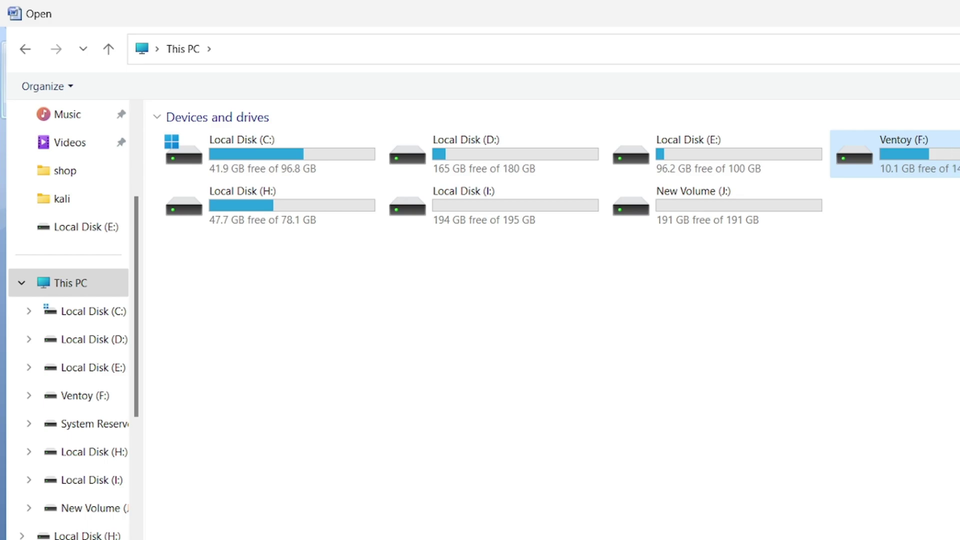
left_click(933, 303)
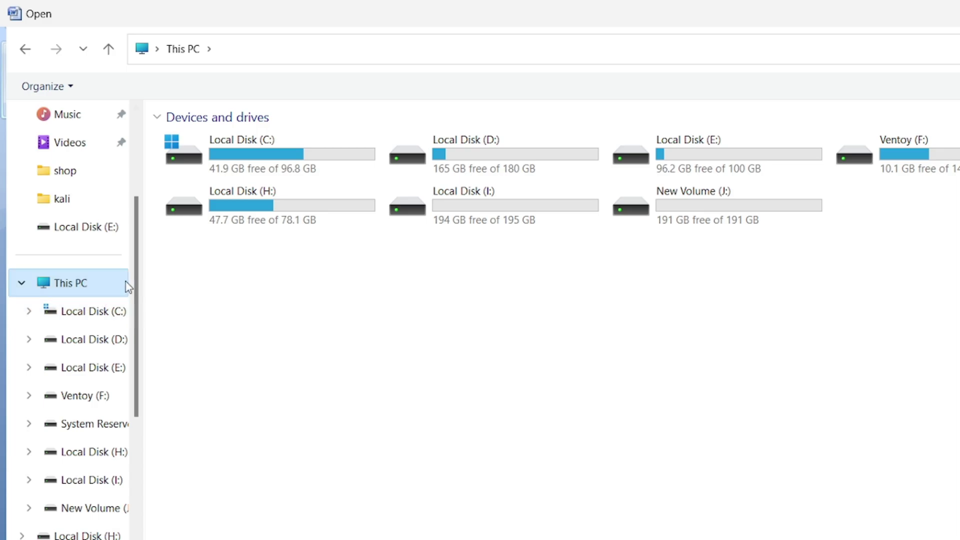
double_click(254, 222)
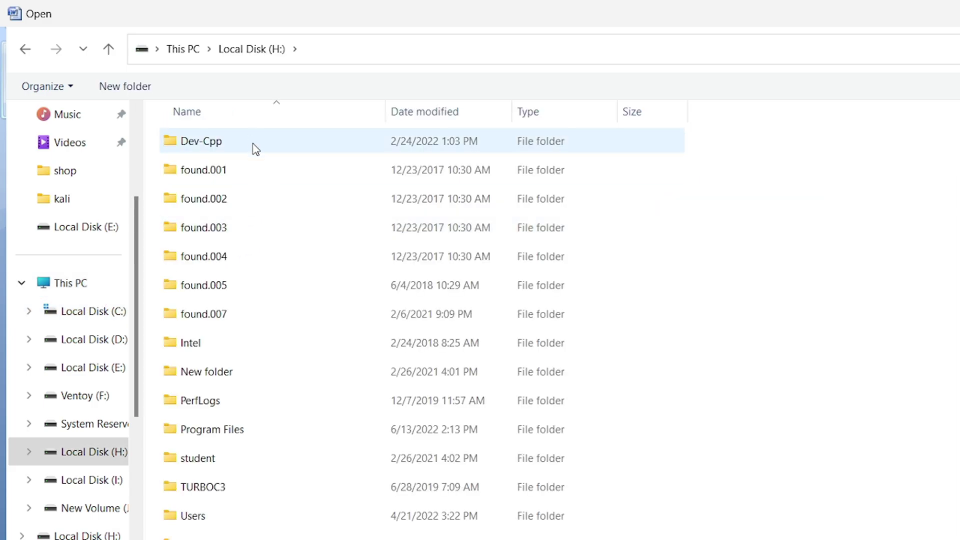
left_click(252, 143)
double_click(623, 146)
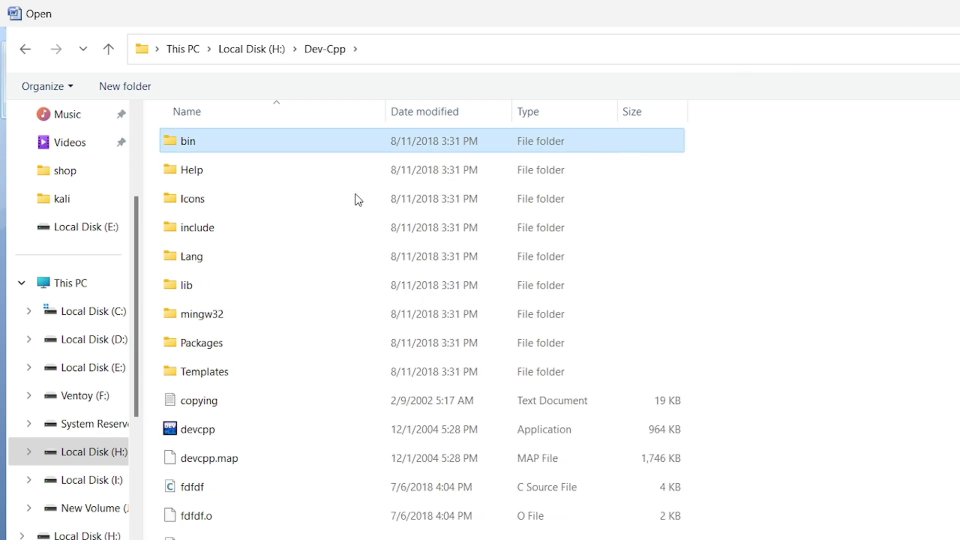
left_click(25, 50)
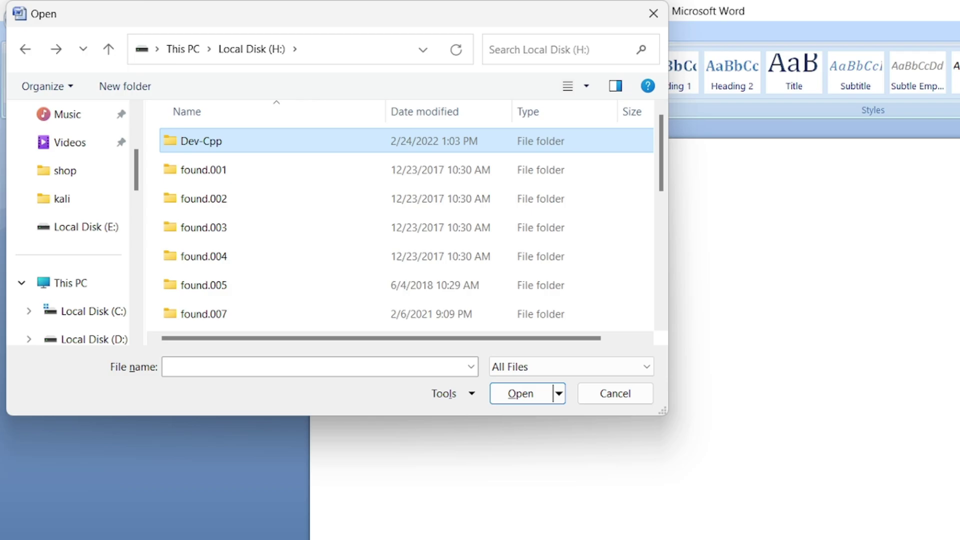
Step: Minimize the OBS window and exit the Dynamic Disk Converter
key("super")
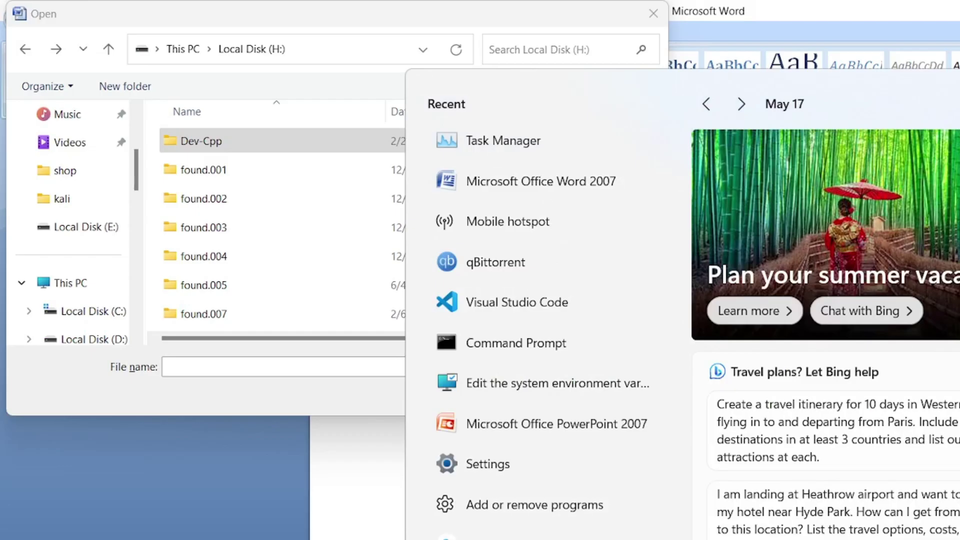
key("alt+Tab")
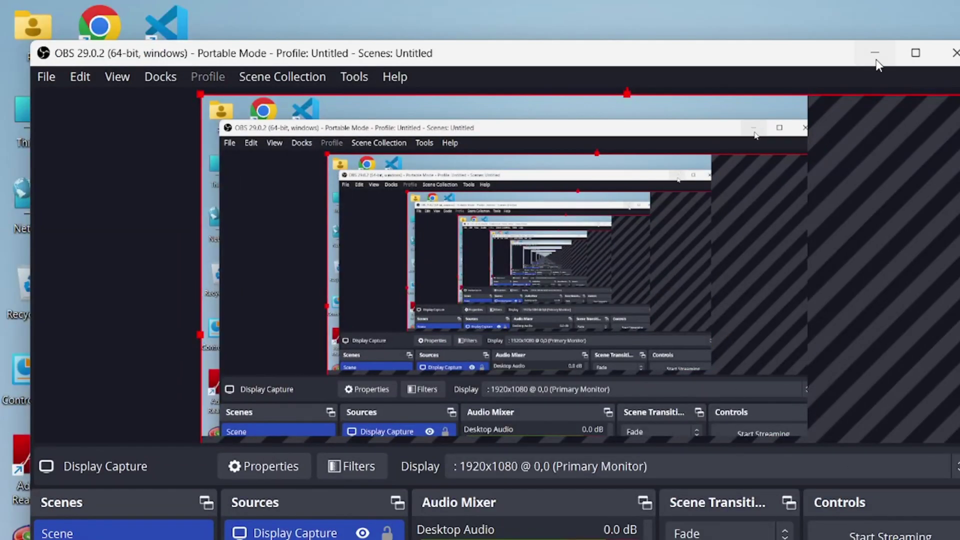
left_click(875, 56)
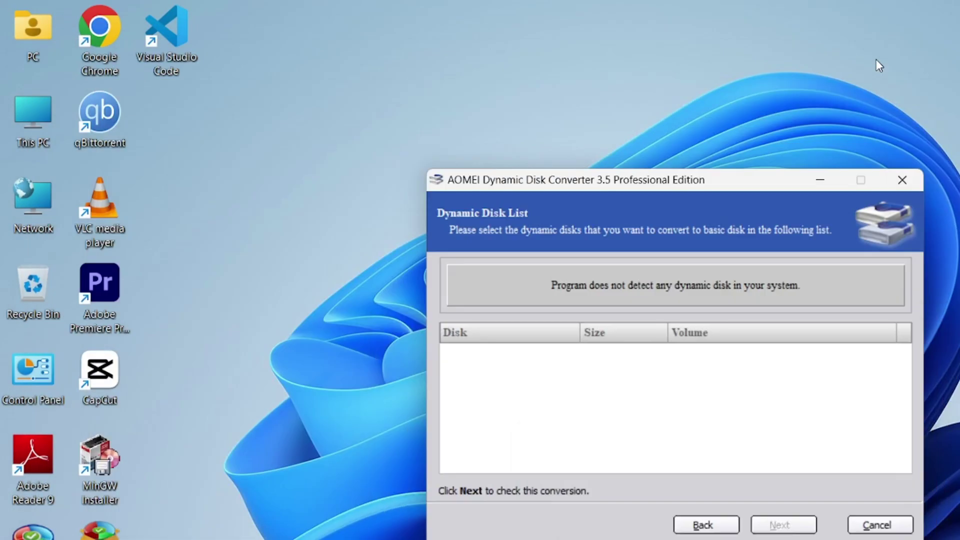
left_click(903, 181)
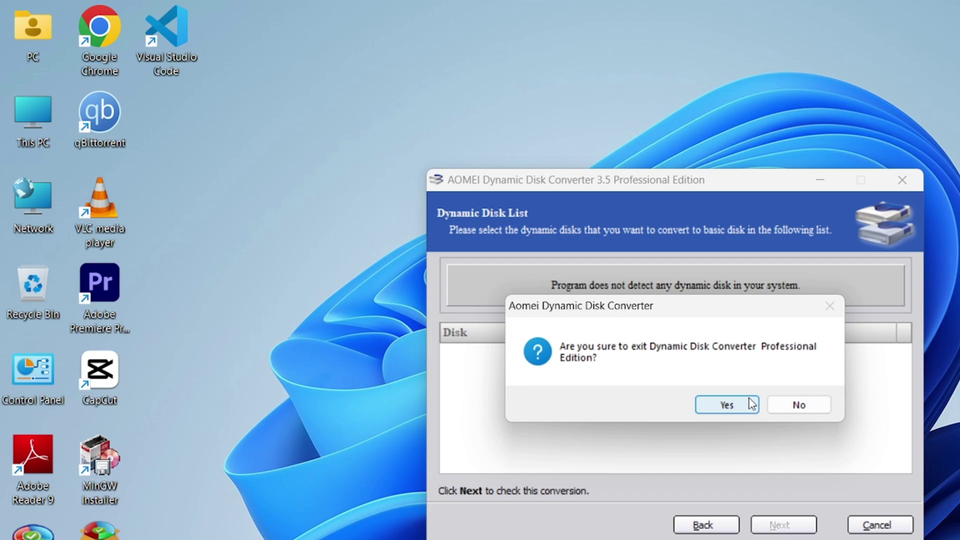
left_click(782, 405)
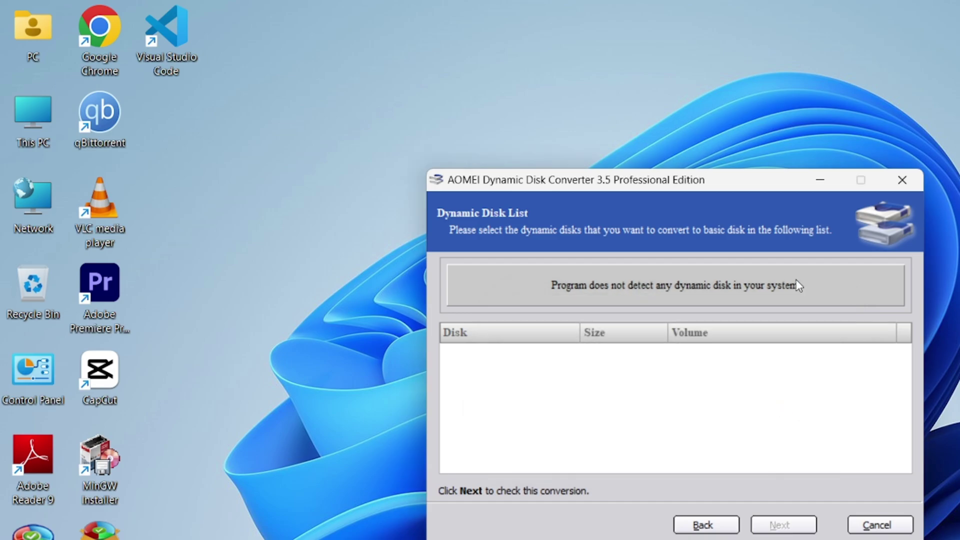
left_click(910, 183)
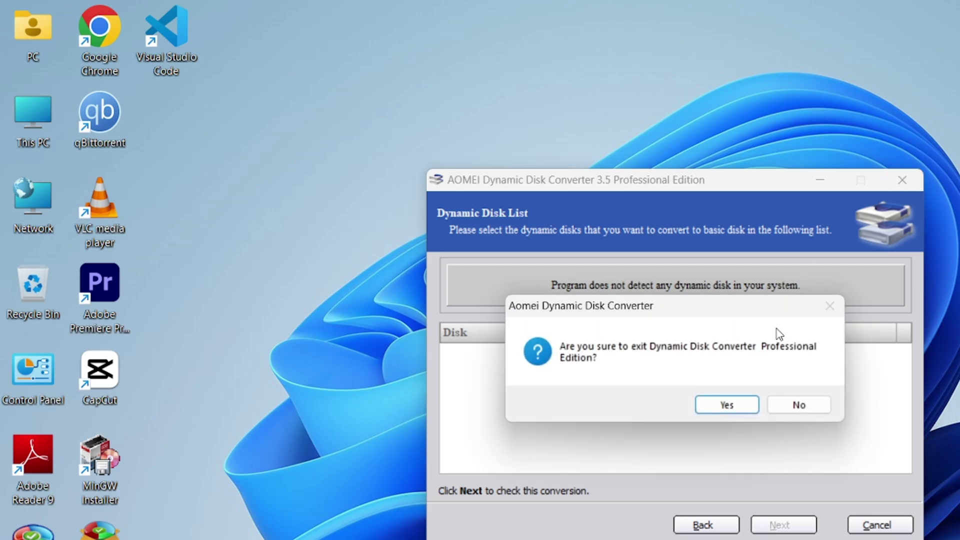
left_click(727, 405)
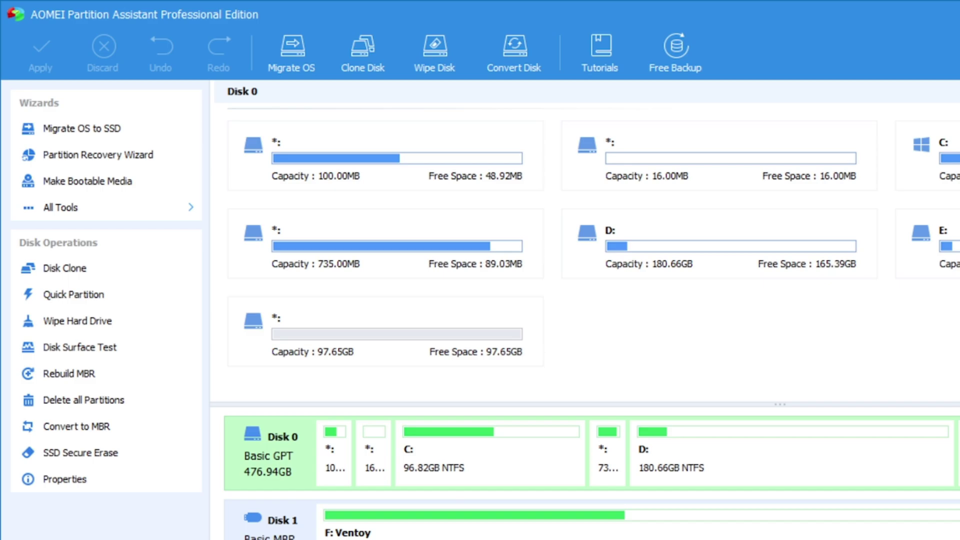
Step: Review the partitions on Disk 2 and the operations available for the whole disk
left_click(280, 539)
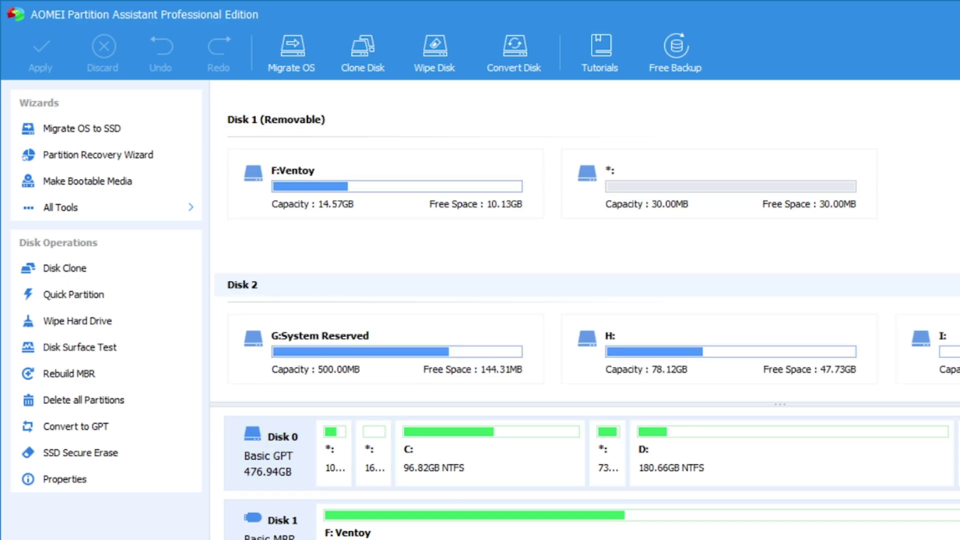
left_click(720, 349)
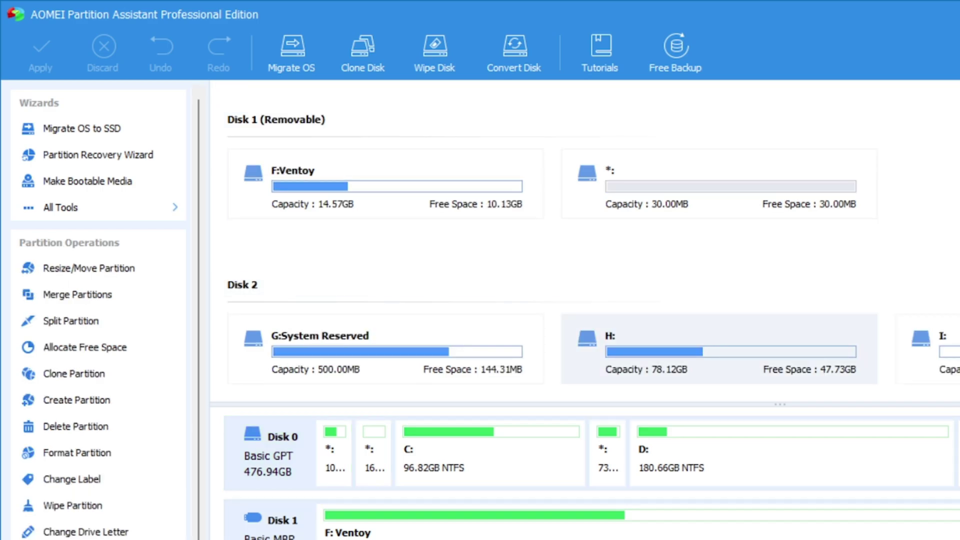
left_click(927, 349)
scroll(580, 240, "down", 2)
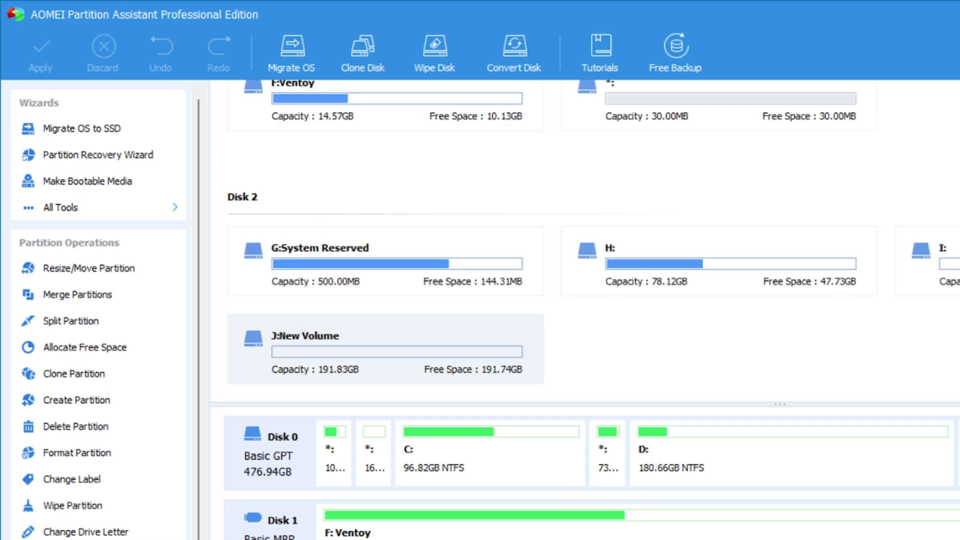
left_click(266, 539)
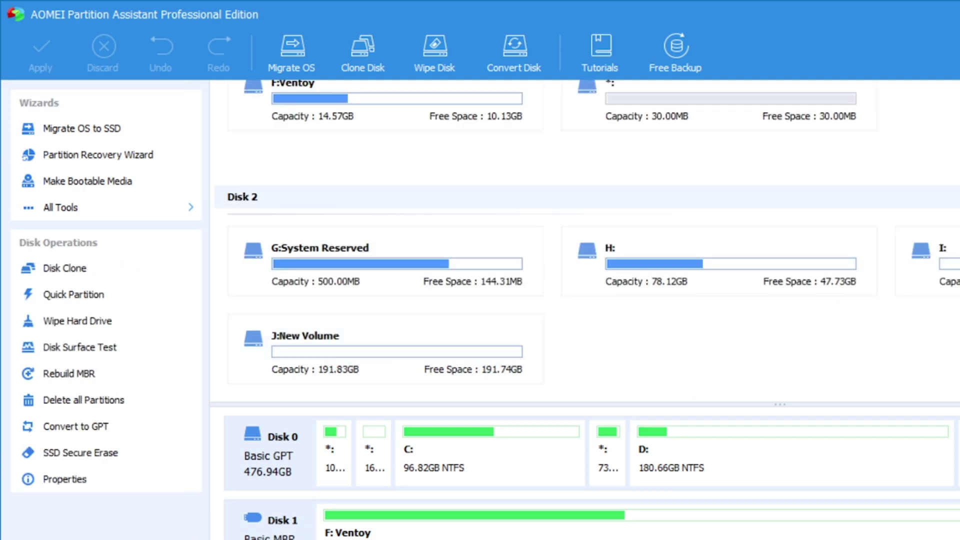
right_click(266, 539)
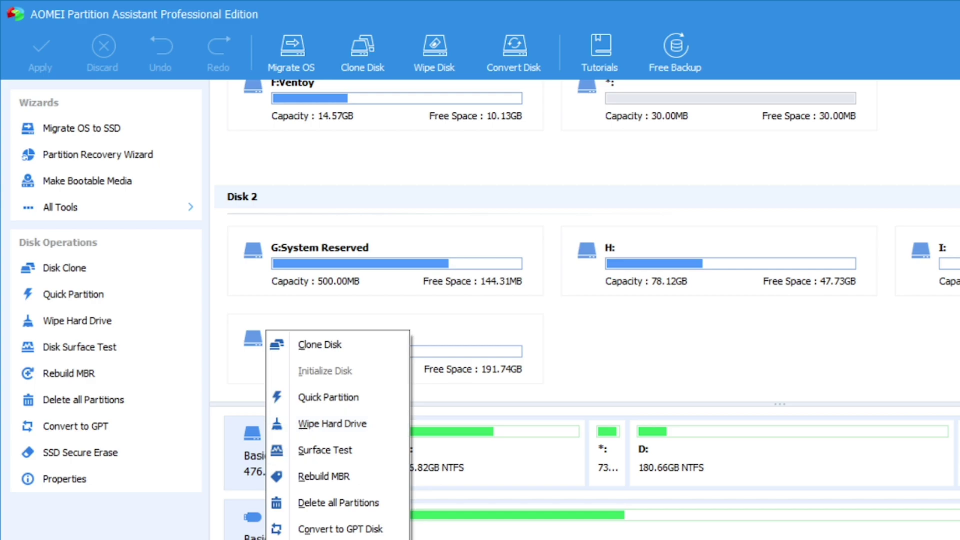
key("Escape")
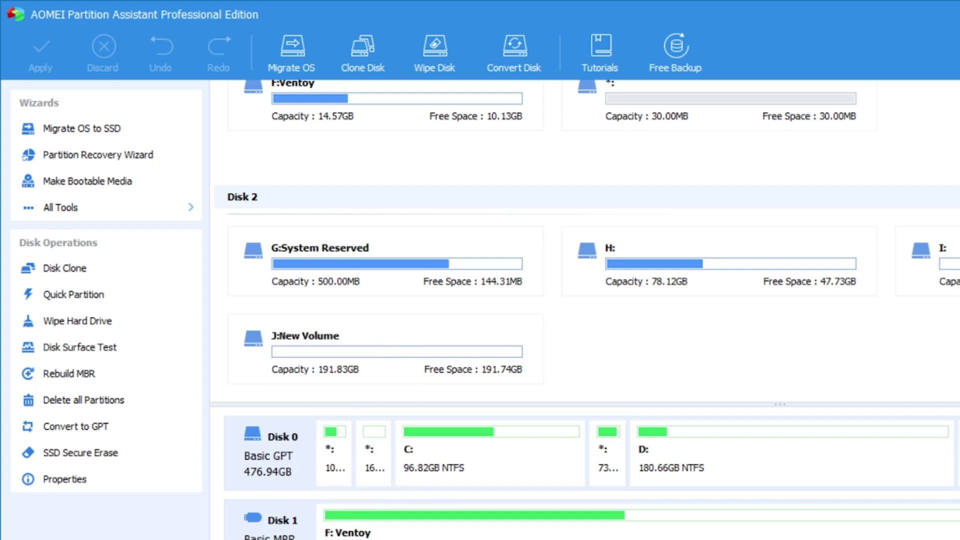